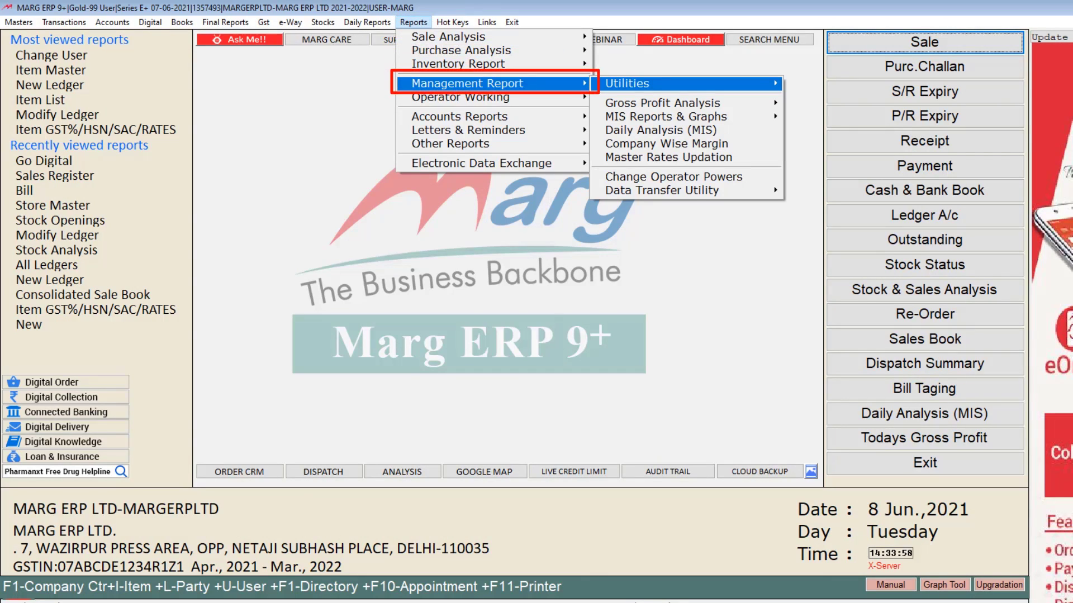
- Search all Control Room settings for DATA EXPORT
{"action": "key", "text": "Return"}
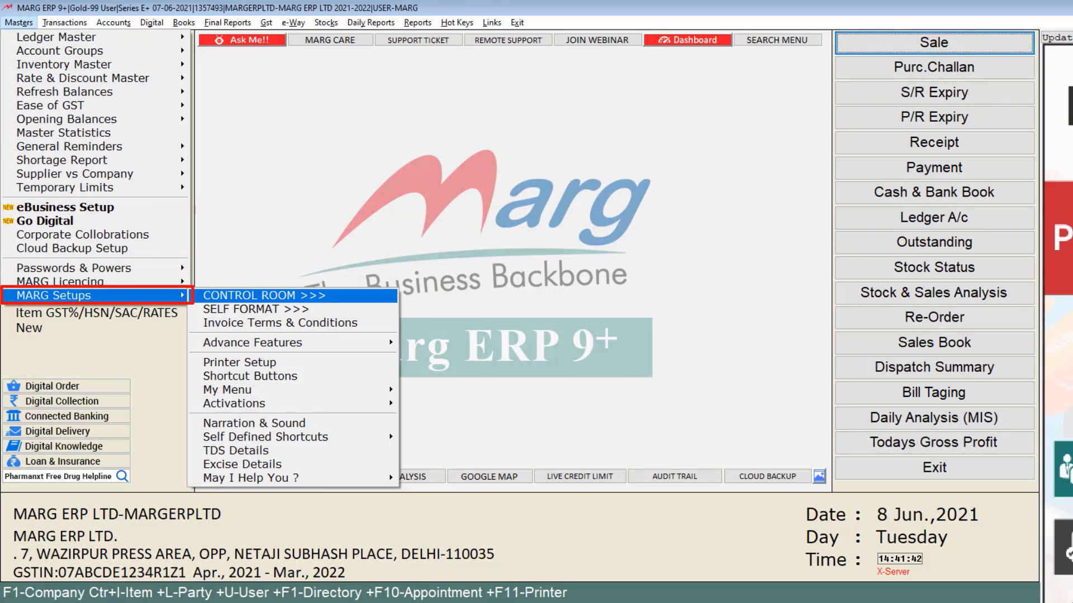
{"action": "key", "text": "Return"}
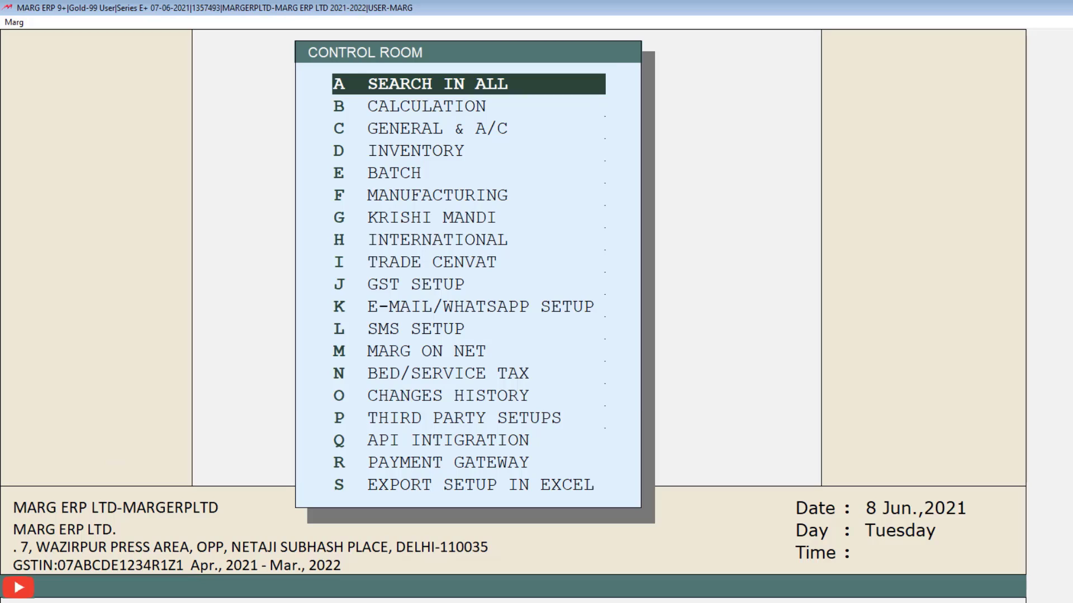
{"action": "key", "text": "Return"}
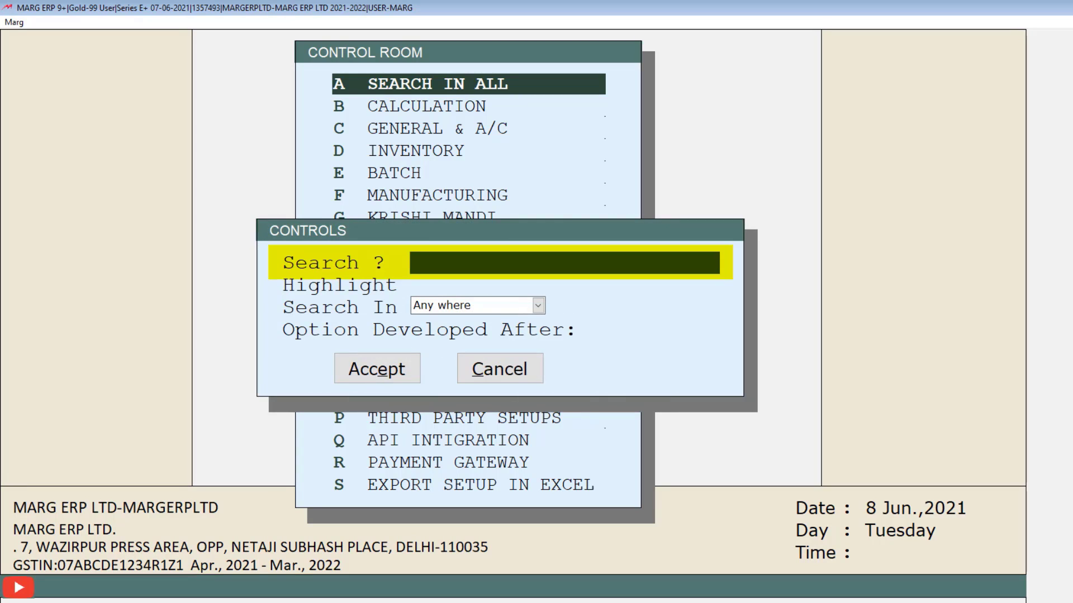
{"action": "type", "text": "DATA EXPORT"}
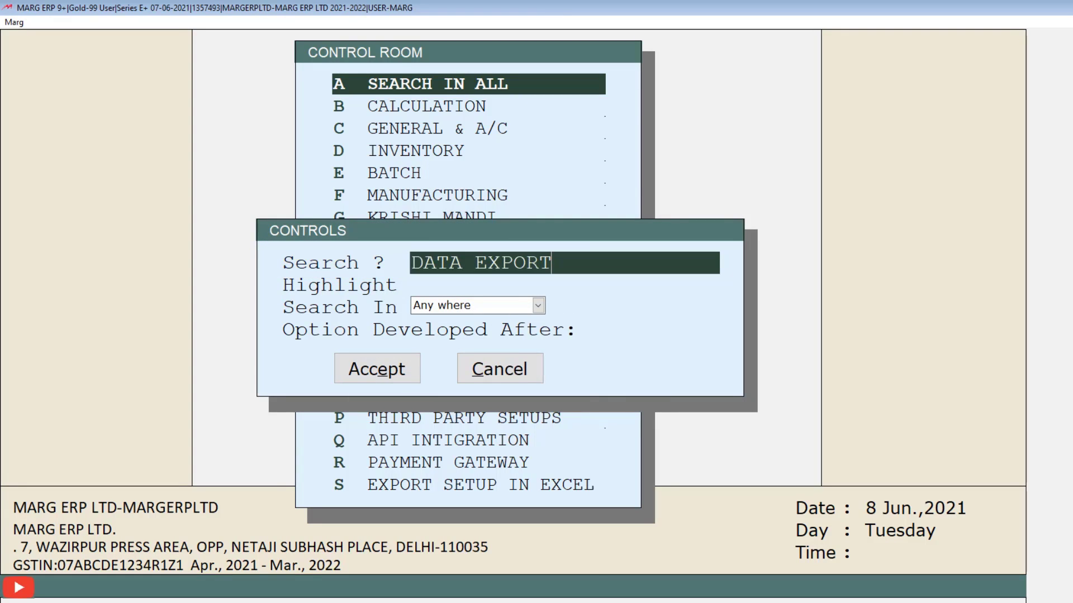
{"action": "key", "text": "Return"}
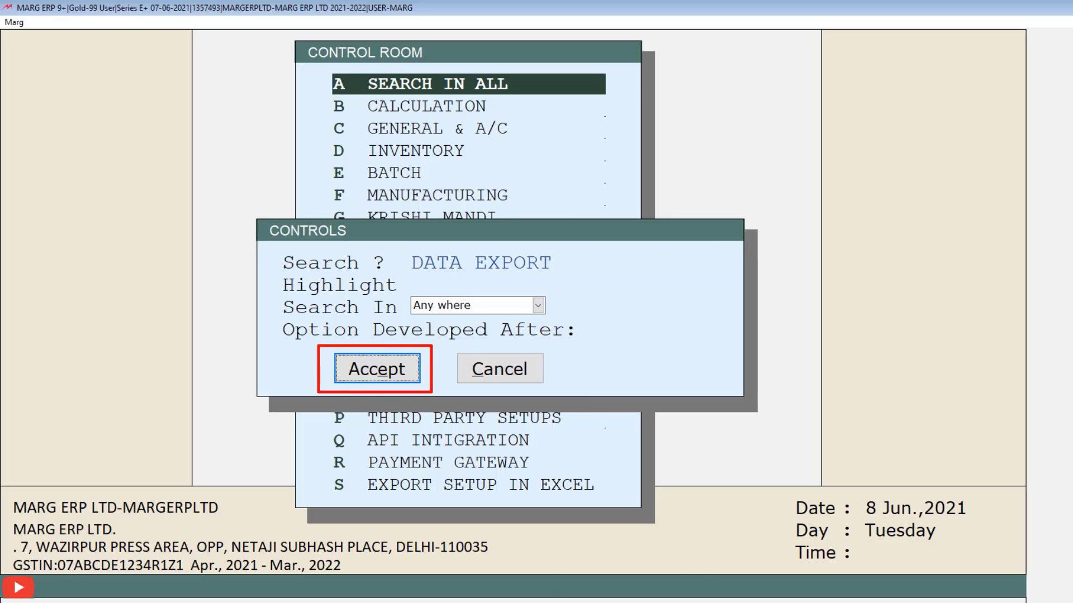
{"action": "key", "text": "Return"}
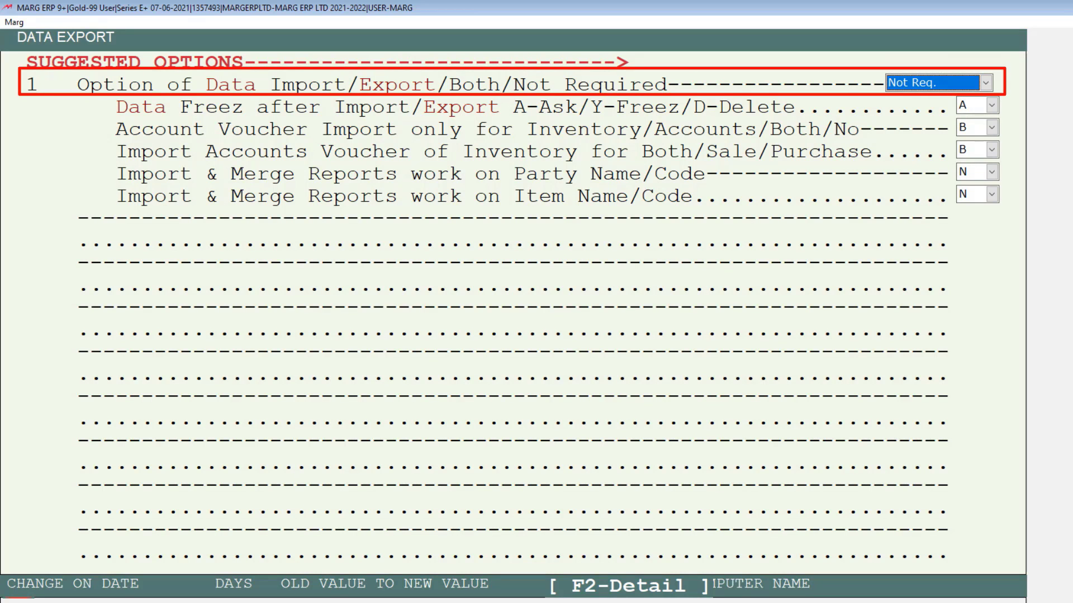
- Set the Data Import/Export option to Both and save the Control Room changes
{"action": "key", "text": "alt+Down"}
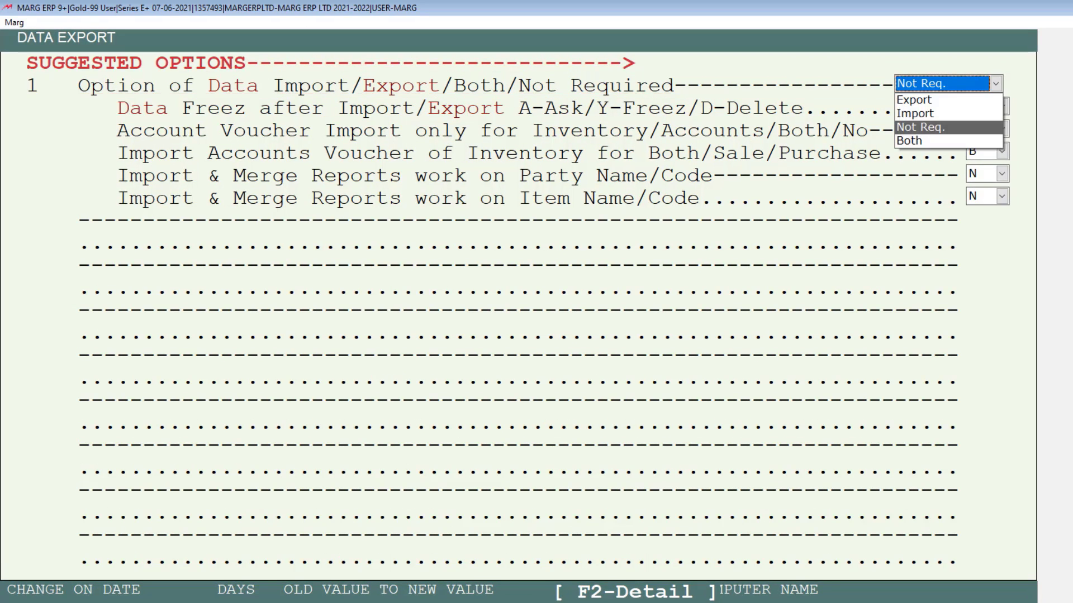
{"action": "key", "text": "Down"}
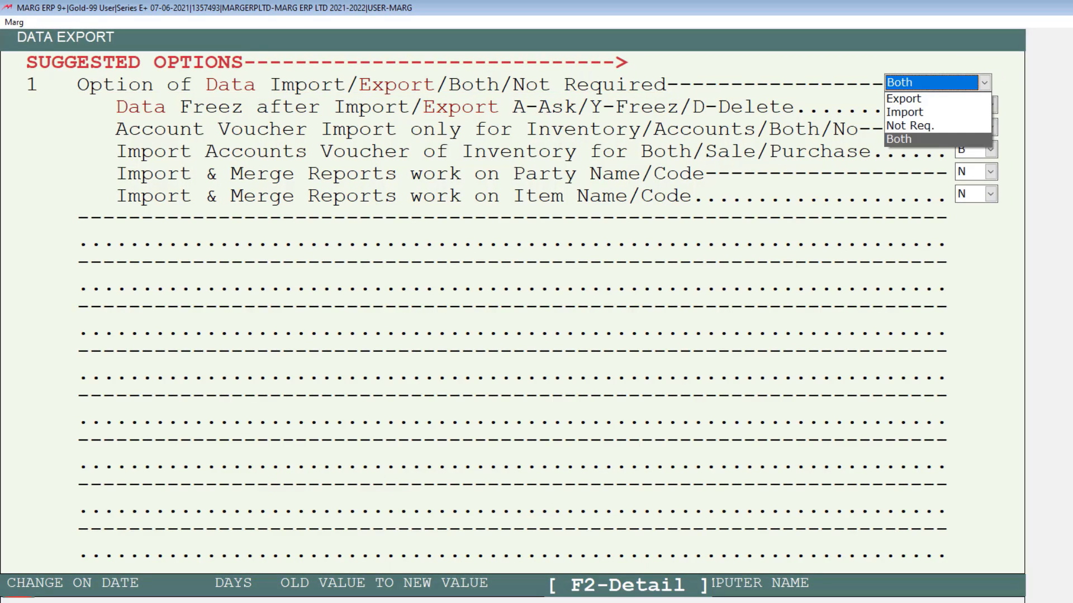
{"action": "key", "text": "Return"}
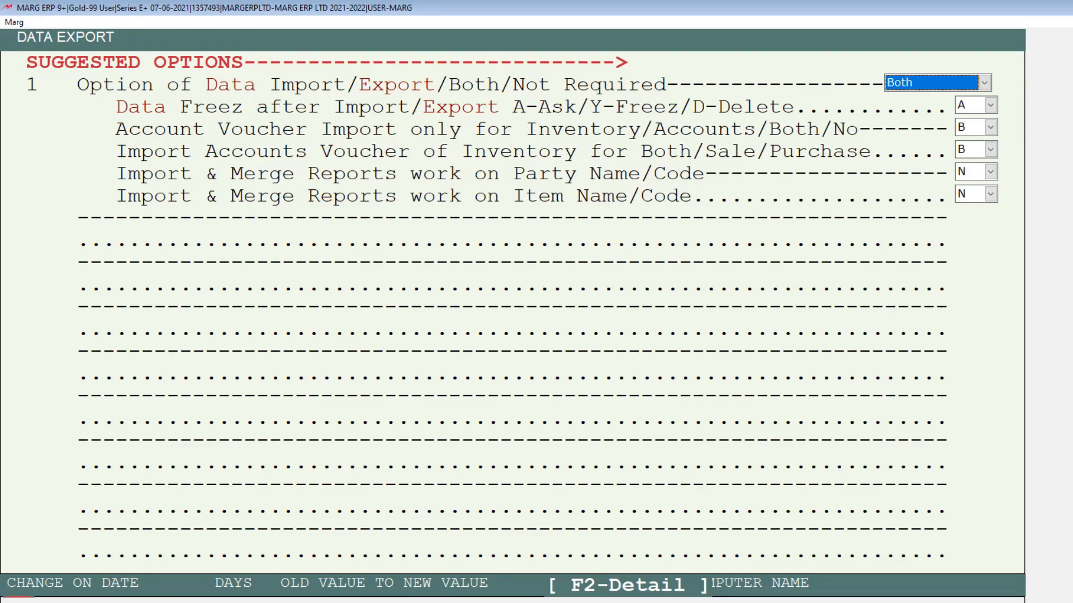
{"action": "key", "text": "Escape"}
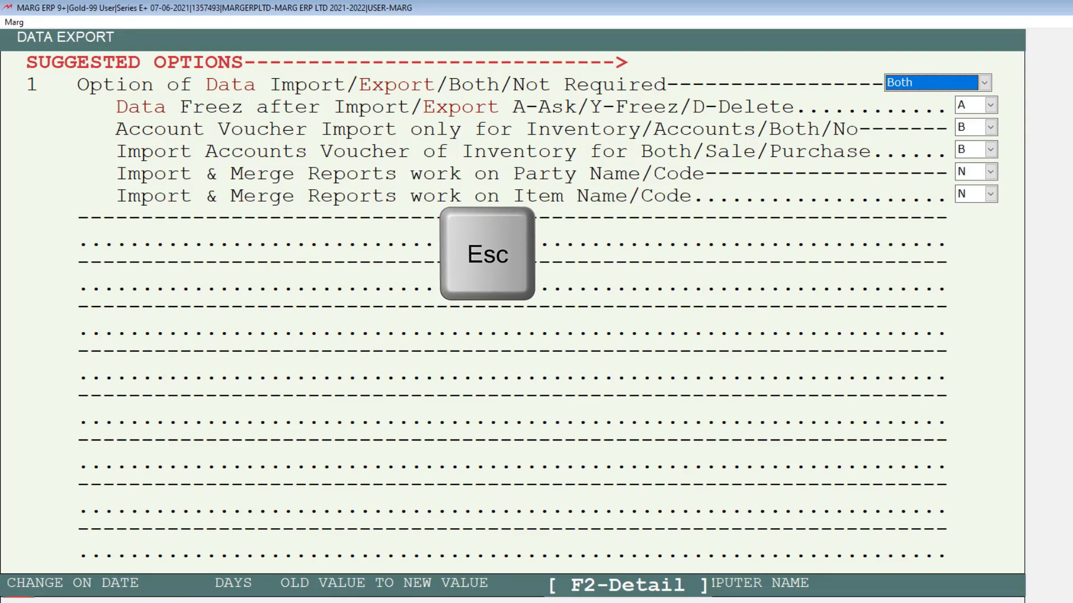
{"action": "key", "text": "Escape"}
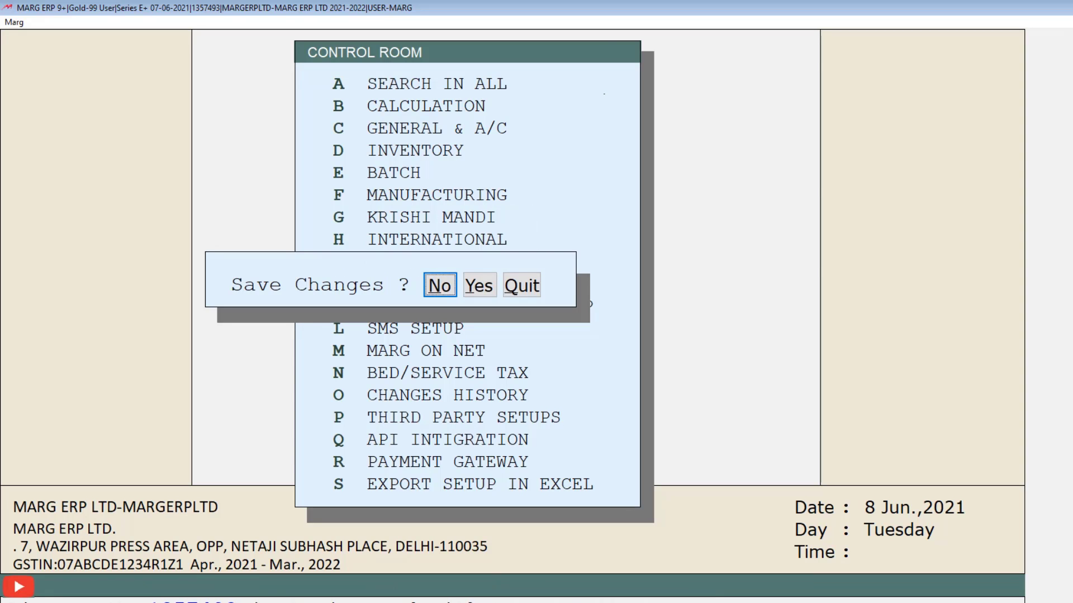
{"action": "key", "text": "Right"}
{"action": "key", "text": "Return"}
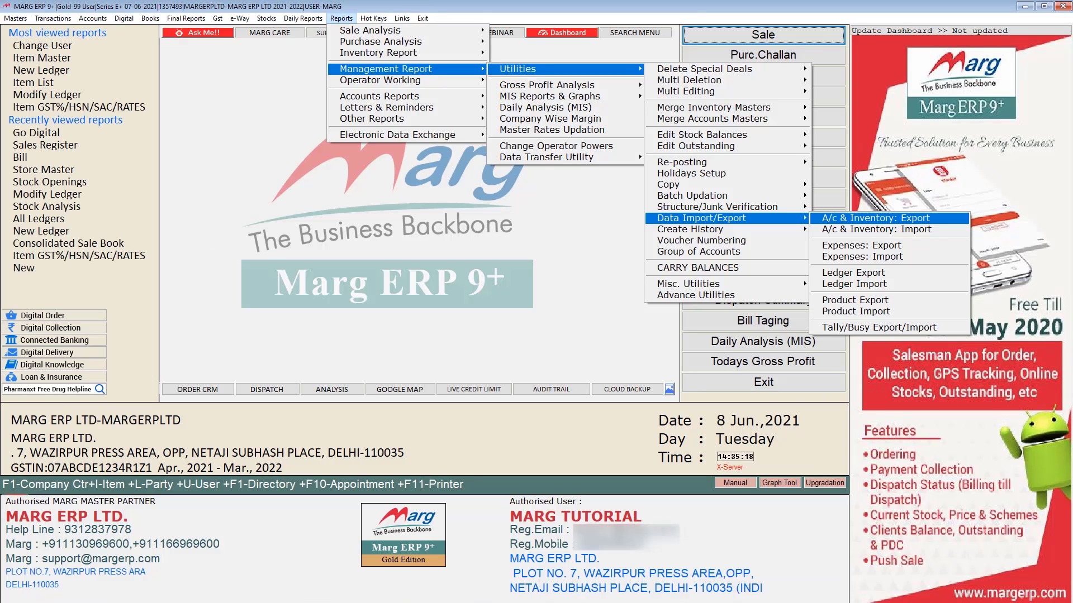
- Open the A/c & Inventory data export and keep the default file path and the WITH INVENTORY transfer type
{"action": "key", "text": "Return"}
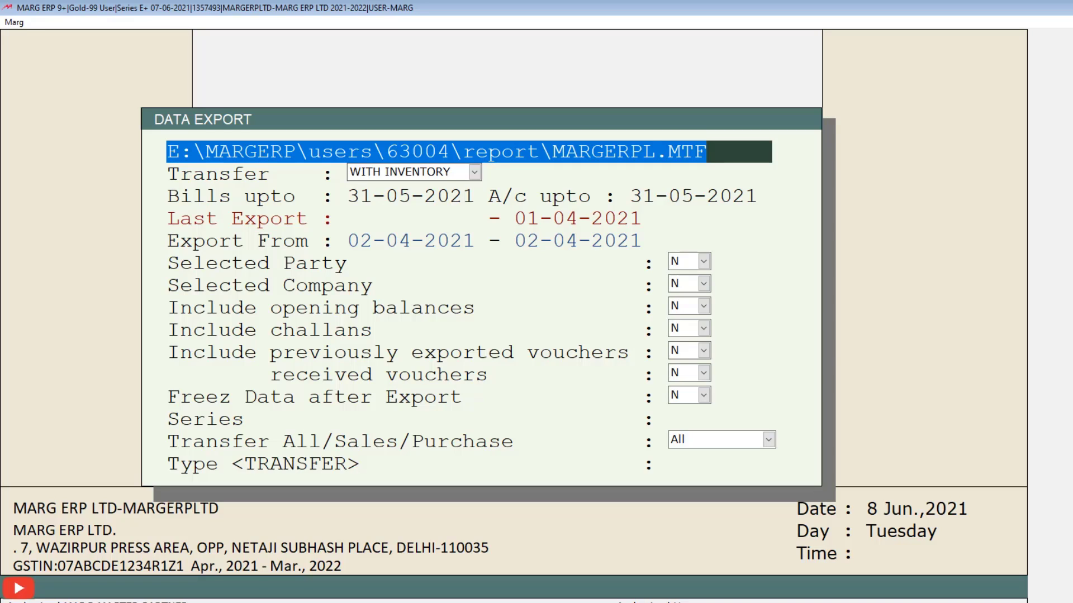
{"action": "key", "text": "End"}
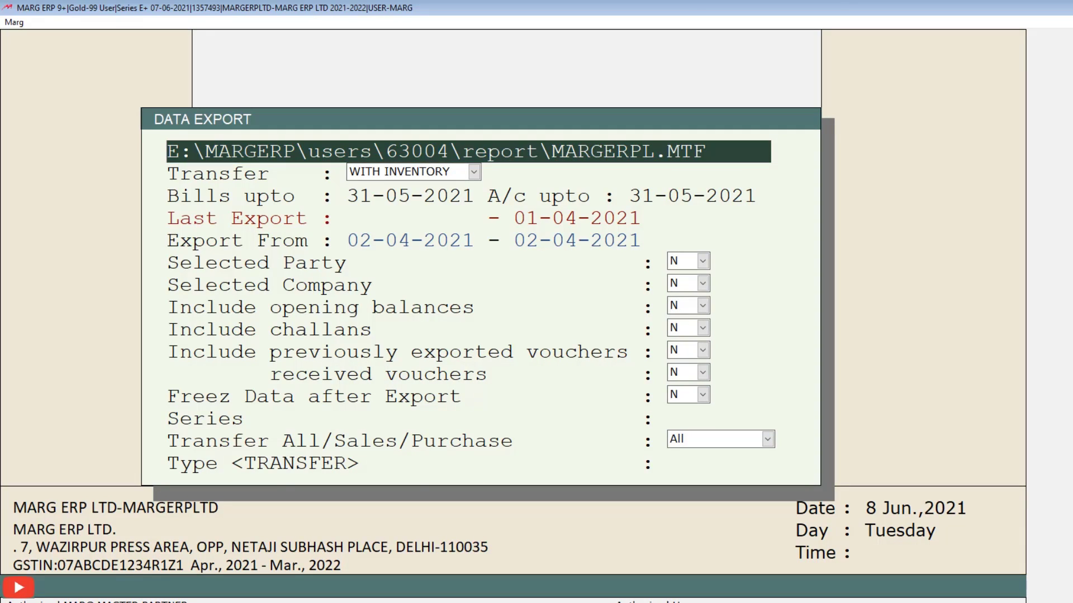
{"action": "left_click", "coordinate": [408, 171]}
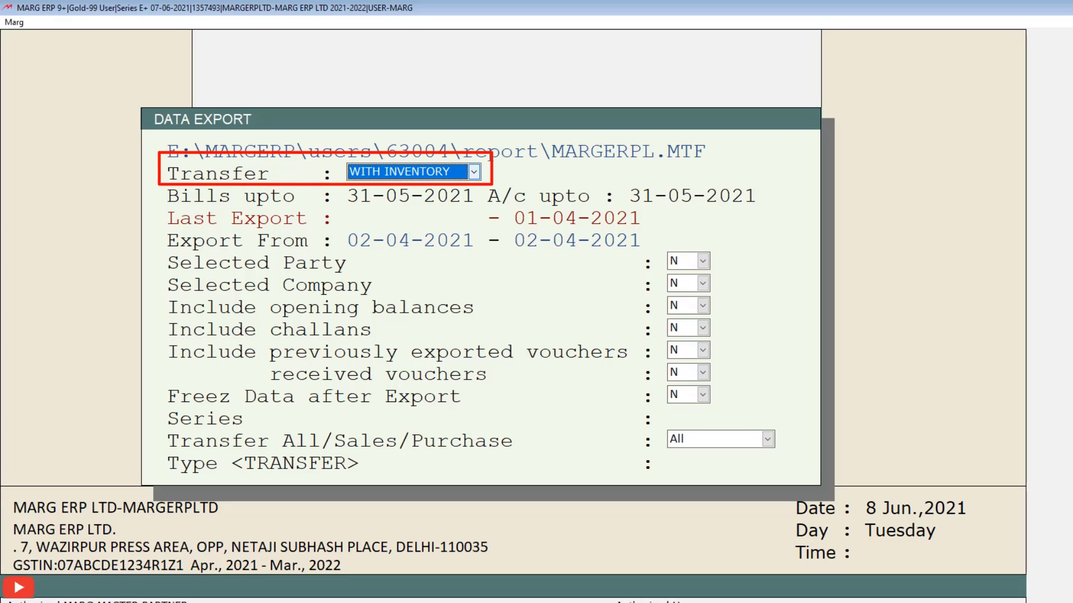
{"action": "key", "text": "alt+Down"}
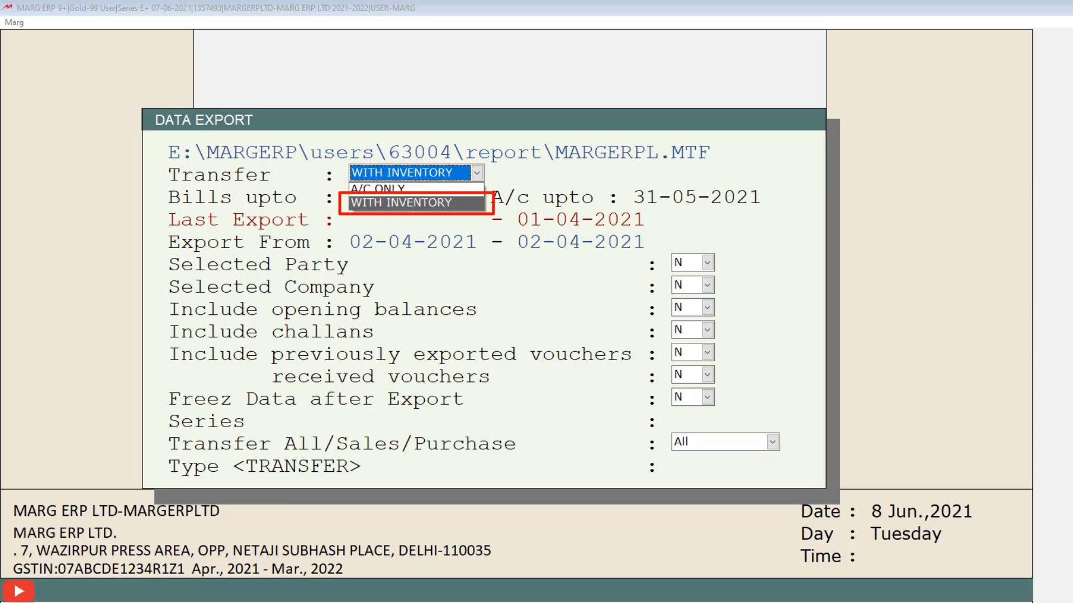
{"action": "key", "text": "Up"}
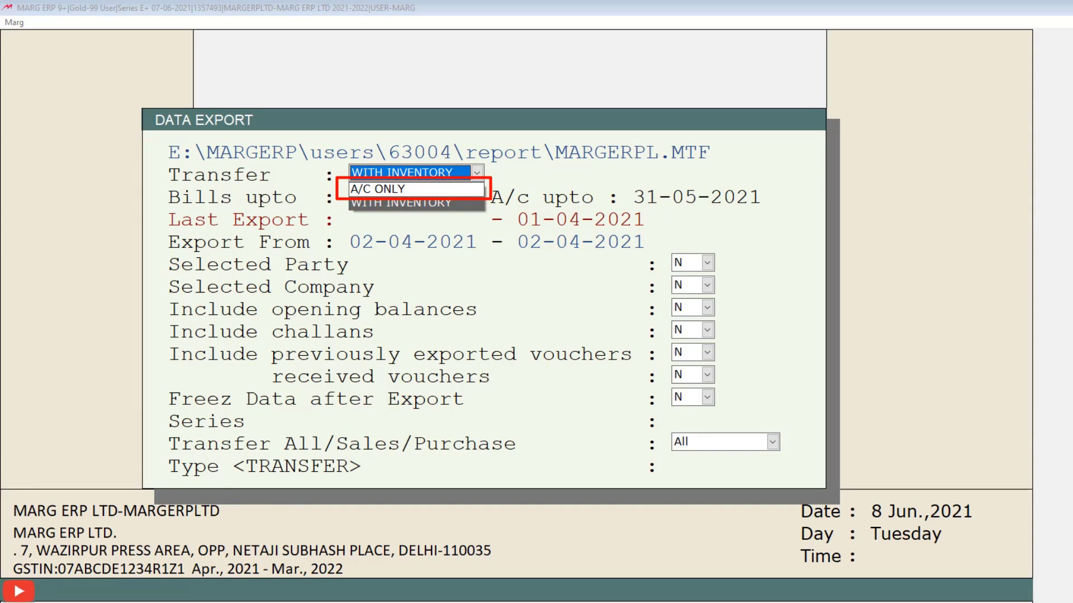
{"action": "key", "text": "Escape"}
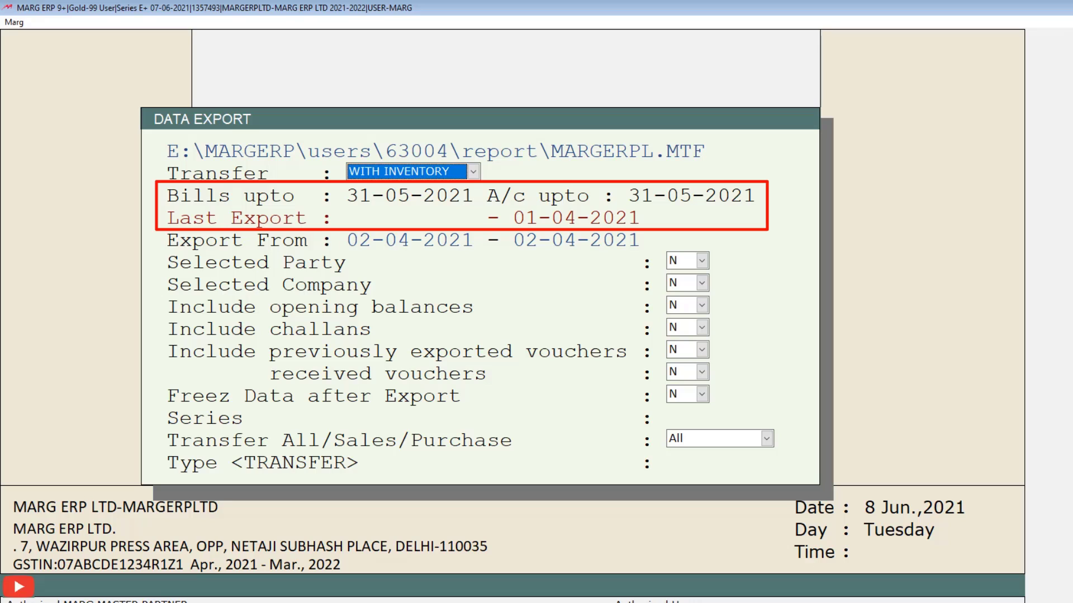
- Set the export period from 02-04-2021 to 08-06-2021
{"action": "key", "text": "Return"}
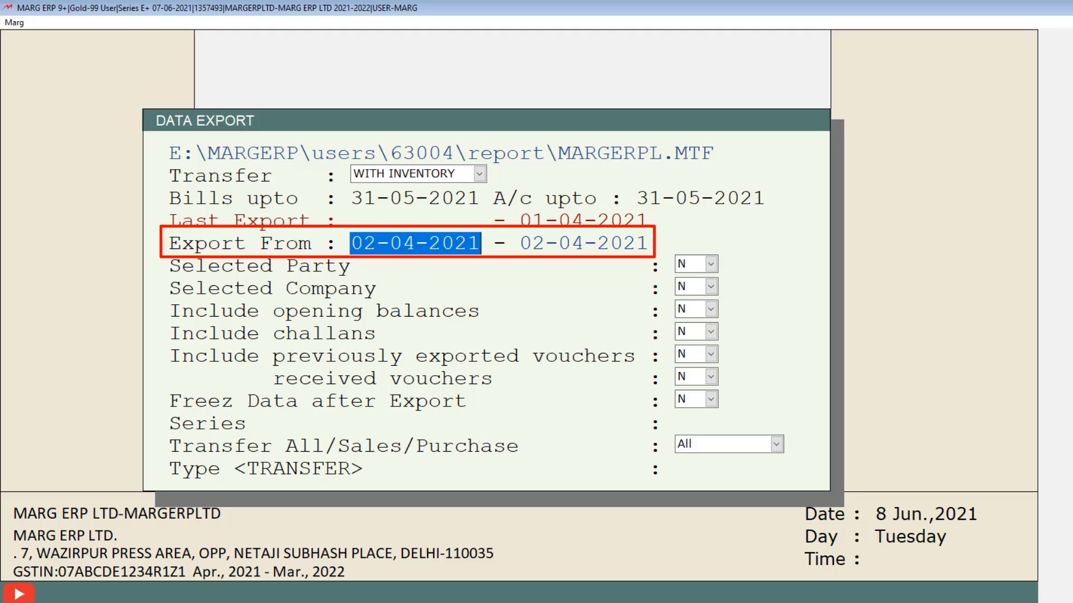
{"action": "key", "text": "Return"}
{"action": "key", "text": "Return"}
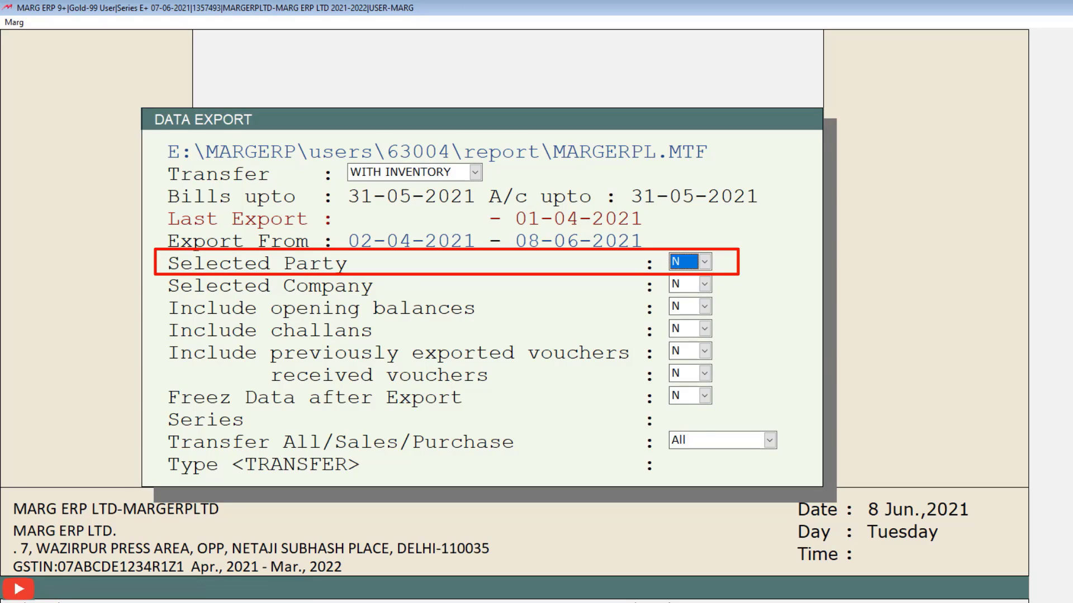
- Turn on Selected Party and mark the first six parties in the list for the export
{"action": "key", "text": "alt+Down"}
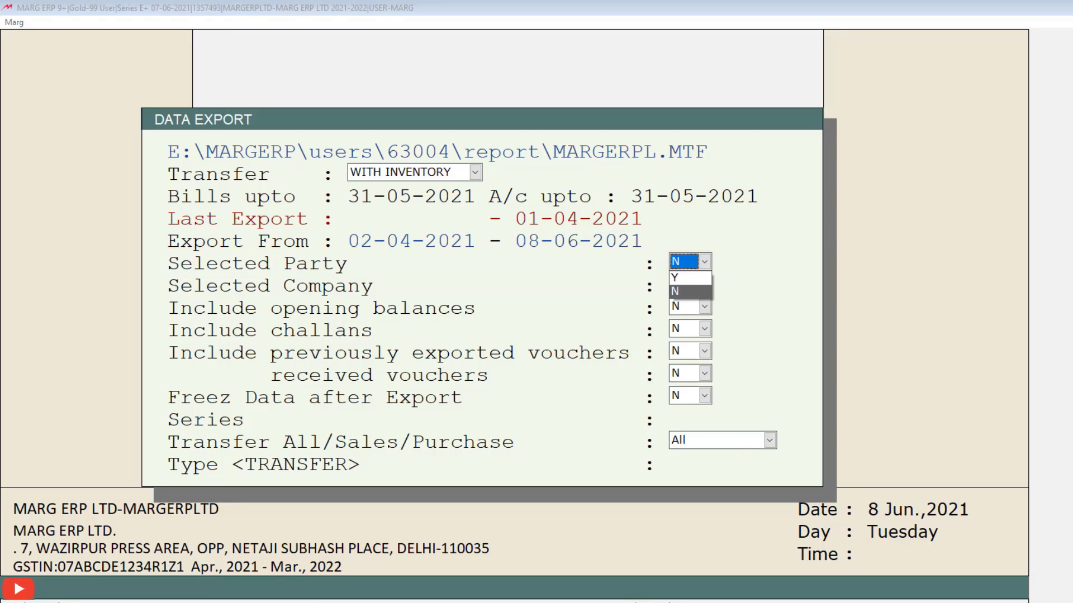
{"action": "key", "text": "Up"}
{"action": "key", "text": "Return"}
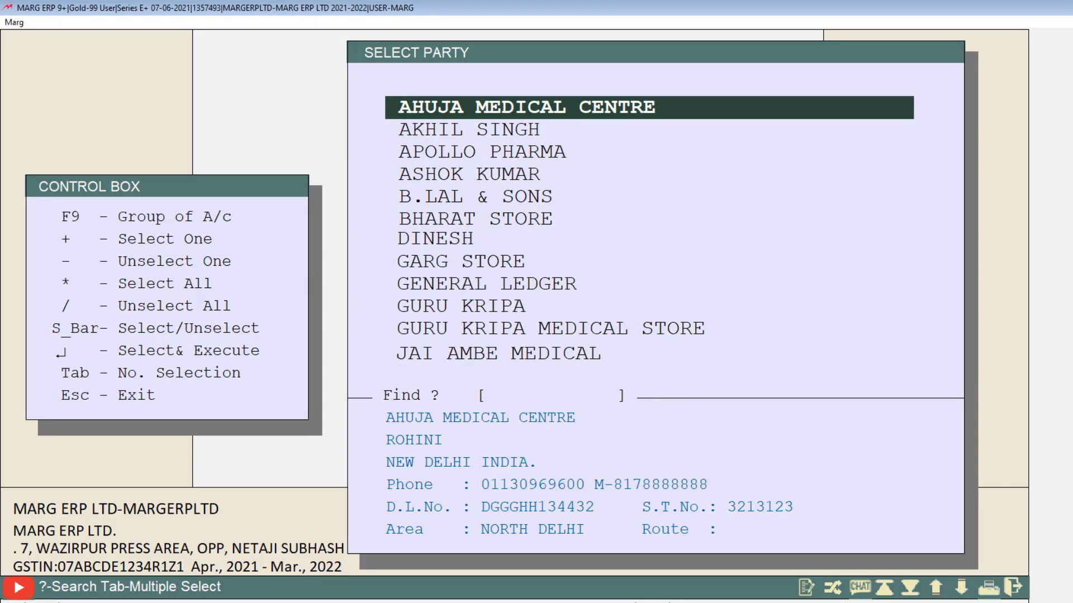
{"action": "key", "text": "space"}
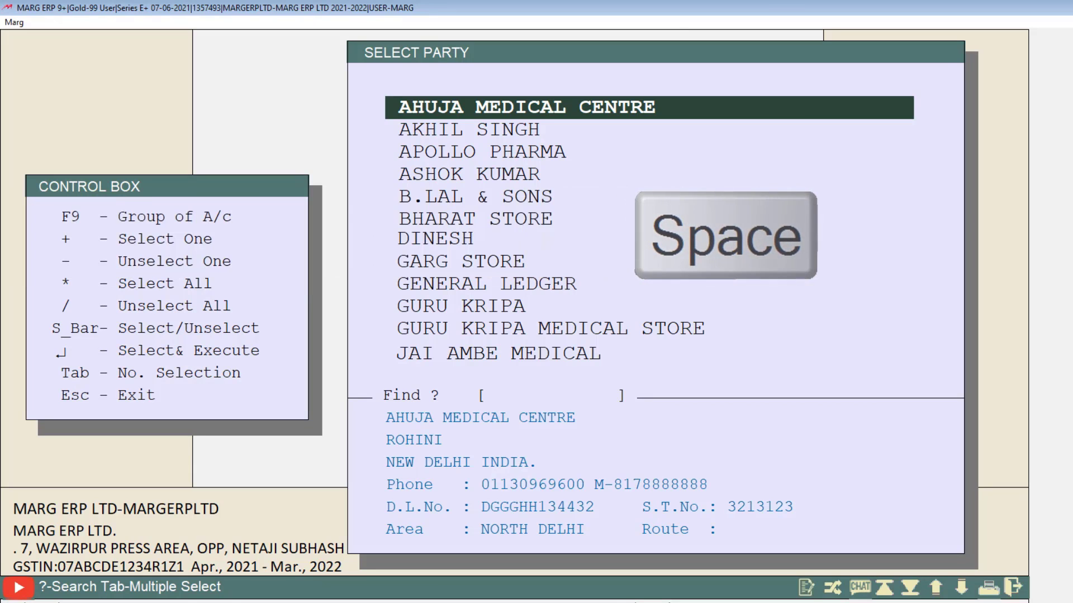
{"action": "key", "text": "space"}
{"action": "key", "text": "space"}
{"action": "key", "text": "space"}
{"action": "key", "text": "space"}
{"action": "key", "text": "space"}
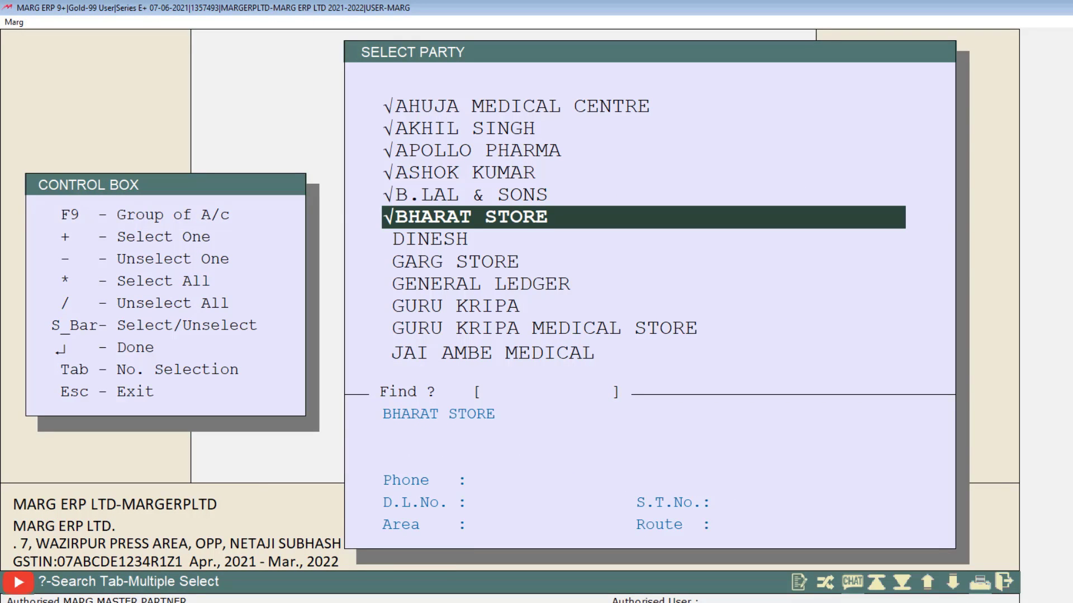
{"action": "key", "text": "Return"}
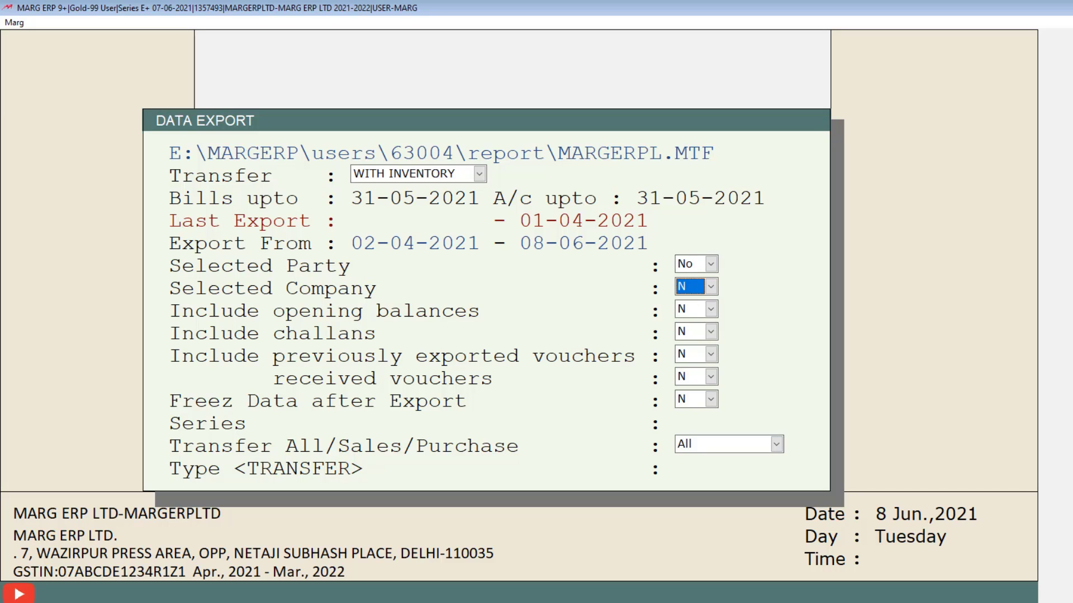
- Try to limit the export to the first five companies in the list
{"action": "key", "text": "y"}
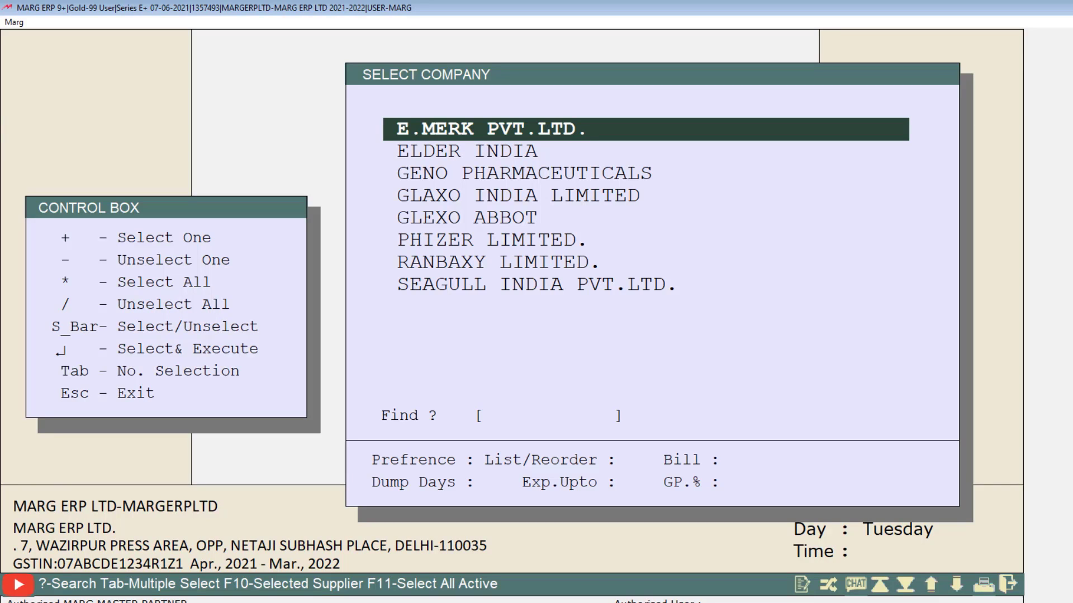
{"action": "key", "text": "space"}
{"action": "key", "text": "space"}
{"action": "key", "text": "space"}
{"action": "key", "text": "space"}
{"action": "key", "text": "space"}
{"action": "key", "text": "Escape"}
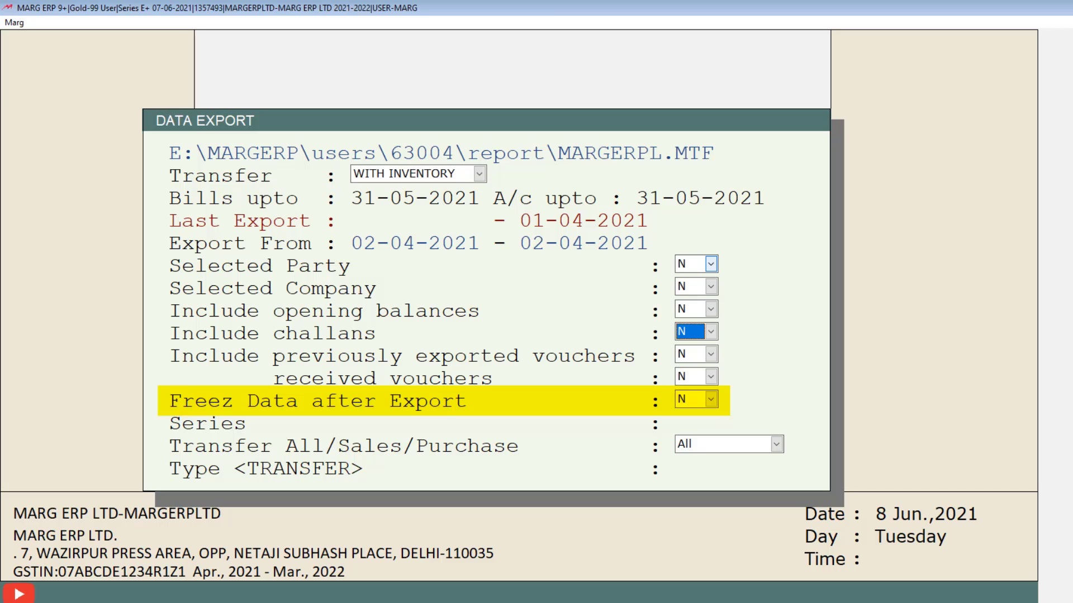
- Keep challans, previously exported and received vouchers and data freezing at N, and leave the series blank
{"action": "key", "text": "Return"}
{"action": "key", "text": "Return"}
{"action": "key", "text": "Return"}
{"action": "key", "text": "Return"}
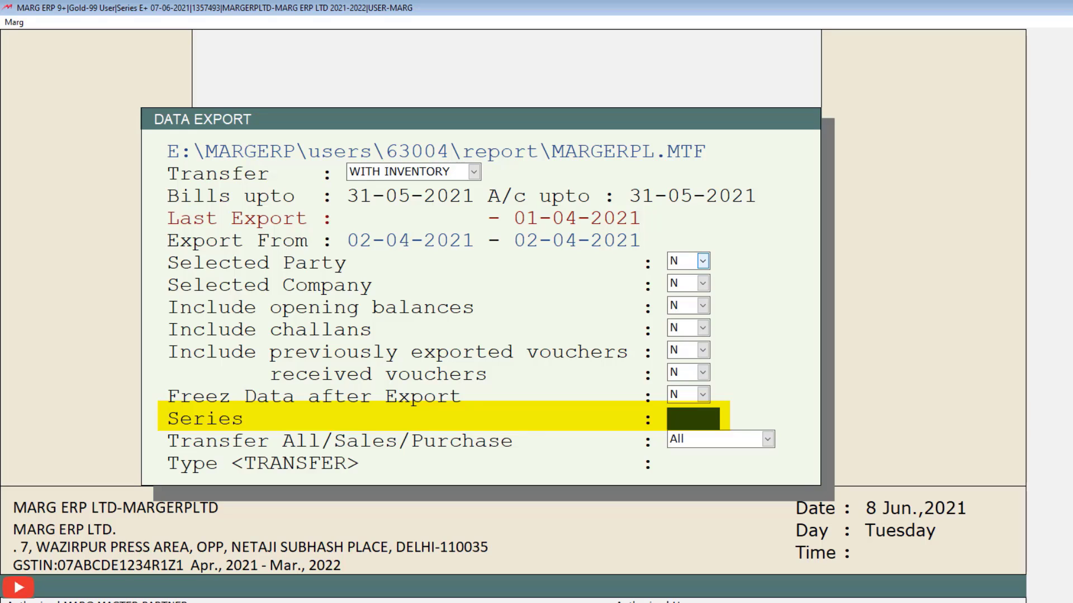
{"action": "key", "text": "Return"}
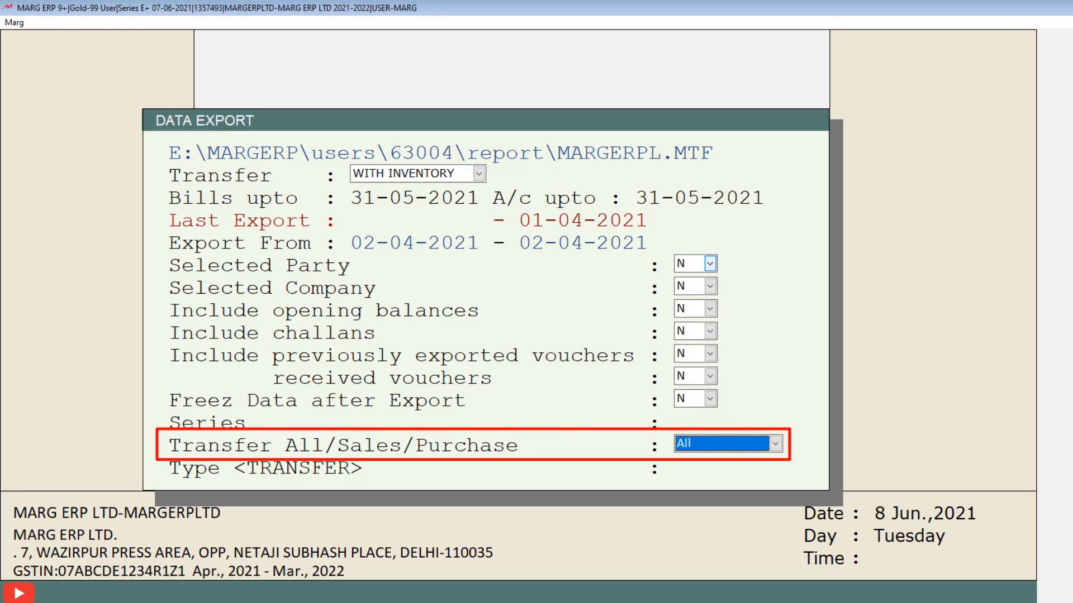
- Choose All for the sales/purchase transfer scope and confirm the export with the word TRANSFER
{"action": "key", "text": "alt+Down"}
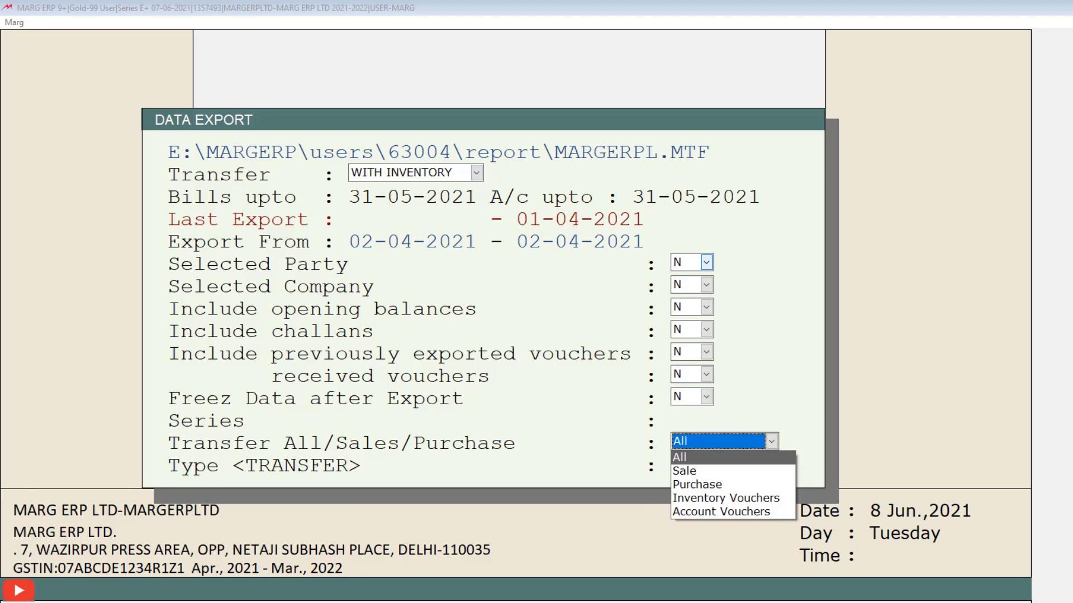
{"action": "key", "text": "Return"}
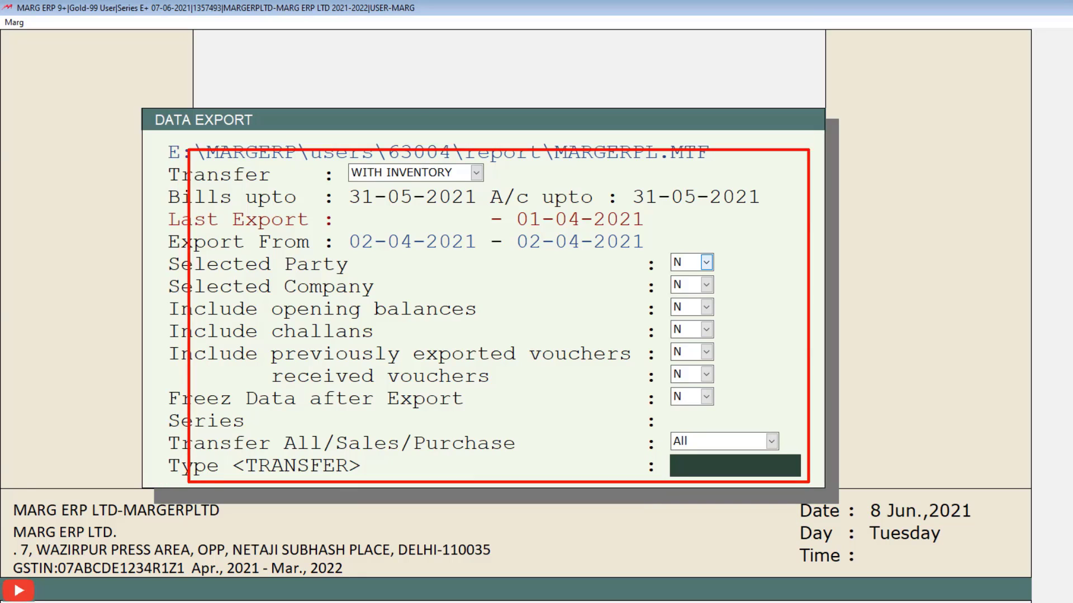
{"action": "type", "text": "TRANSFER"}
{"action": "key", "text": "Return"}
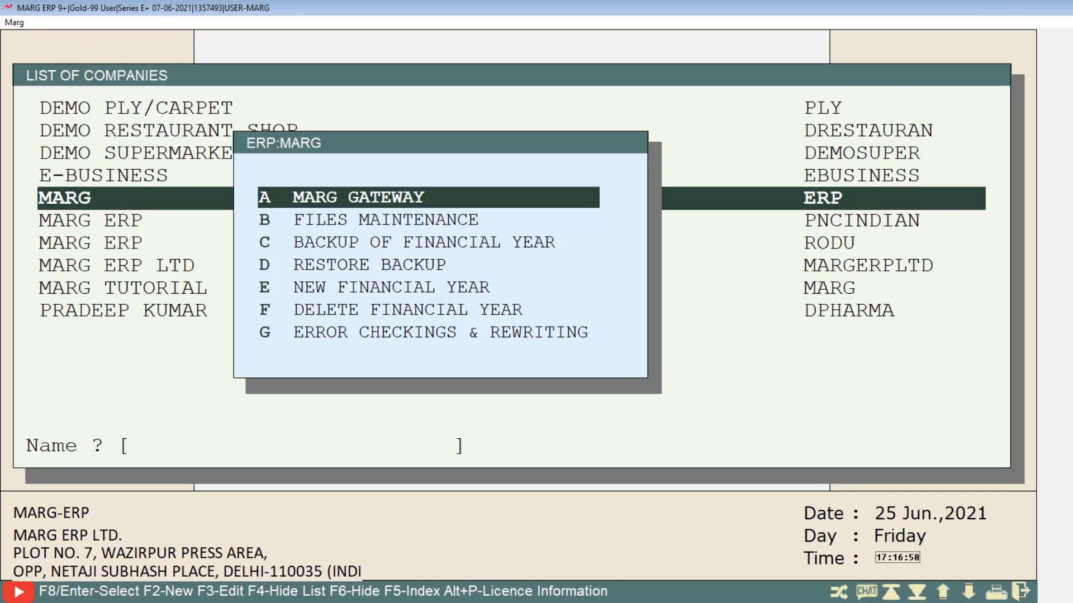
- Enter the company through MARG GATEWAY, open the data import and set its directory to E:\MARGERP\REPORTS\
{"action": "key", "text": "Return"}
{"action": "key", "text": "Return"}
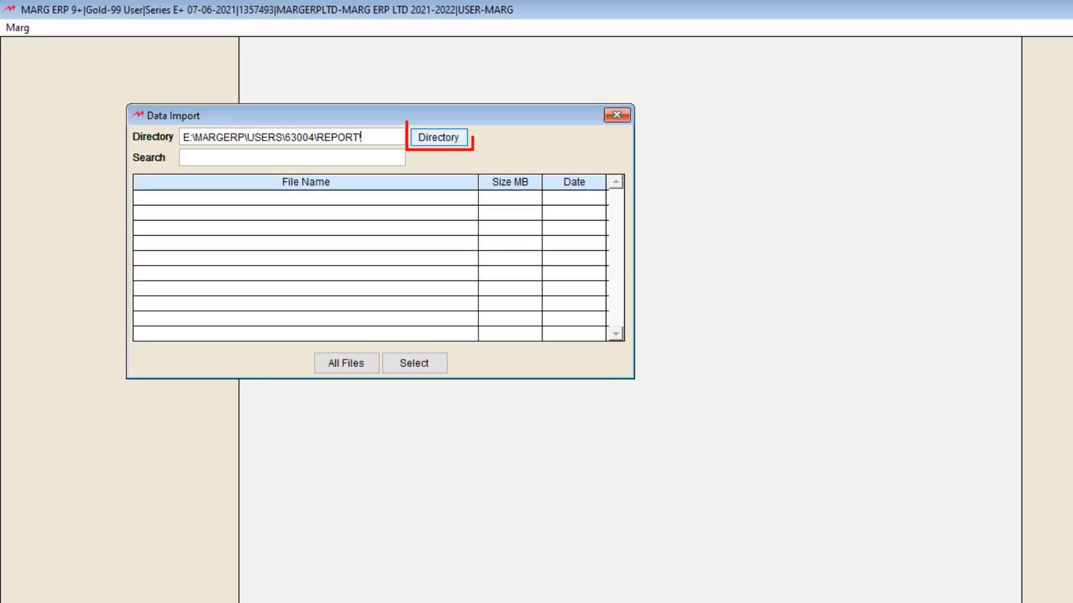
{"action": "key", "text": "Return"}
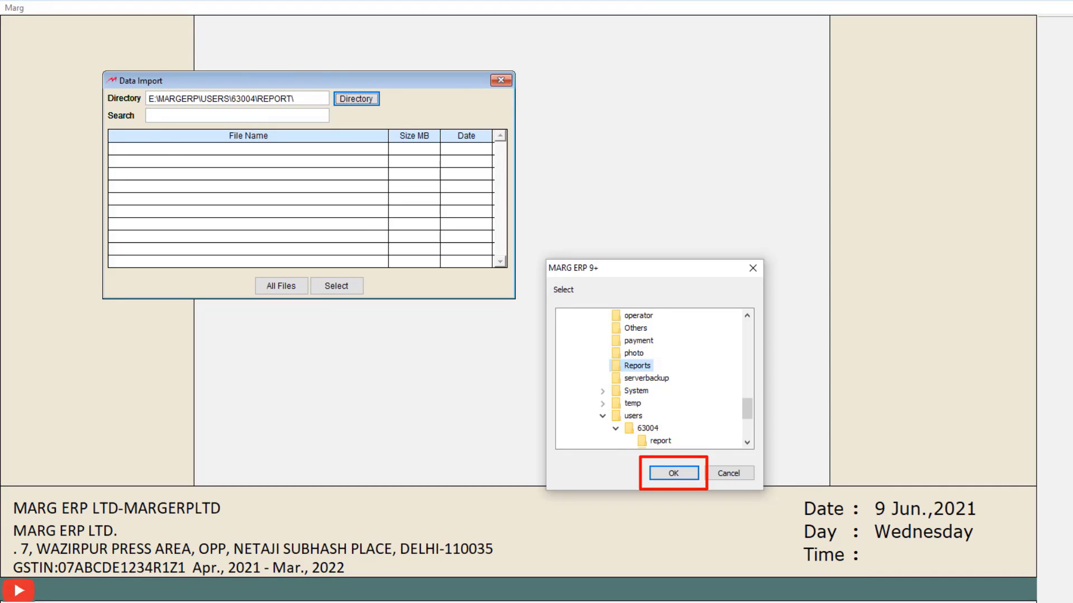
{"action": "key", "text": "Return"}
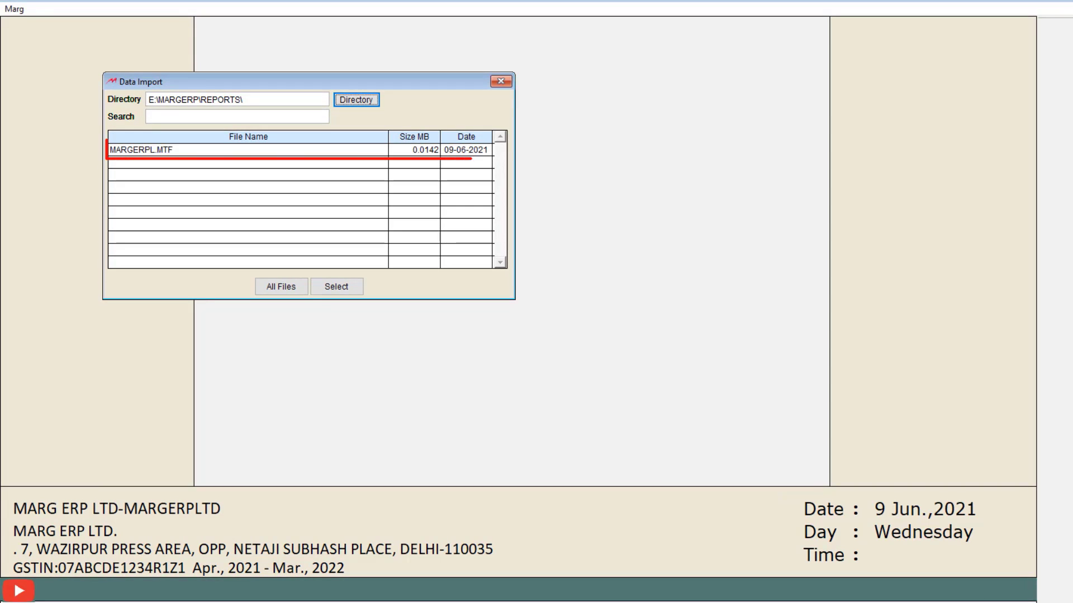
- Load MARGERPL.MTF for import and accept it with Receive opening and Duplicate Allowed both left at No
{"action": "left_click", "coordinate": [248, 150]}
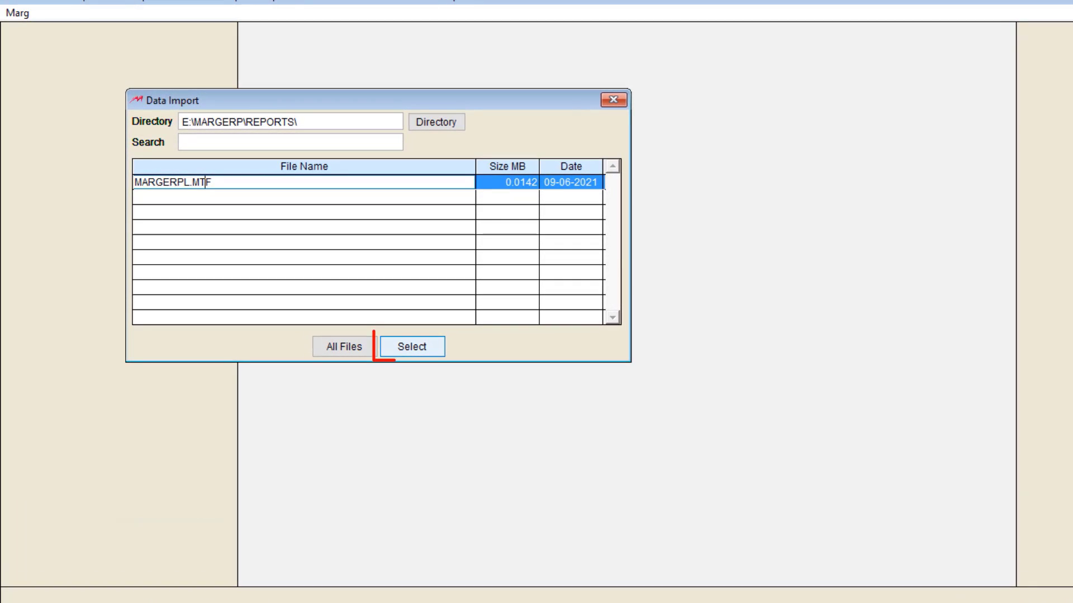
{"action": "key", "text": "Return"}
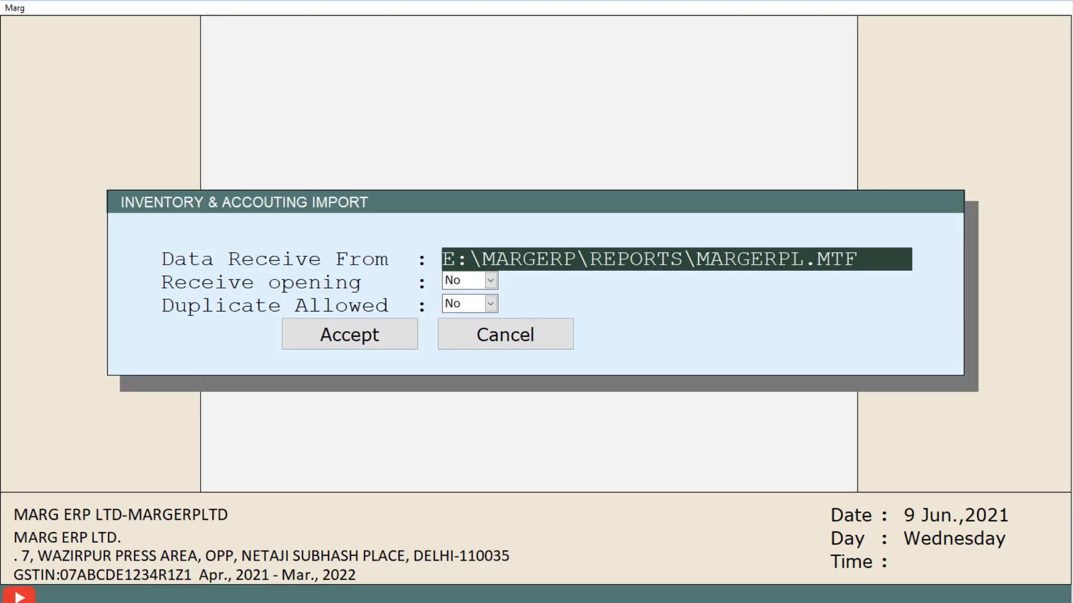
{"action": "key", "text": "Return"}
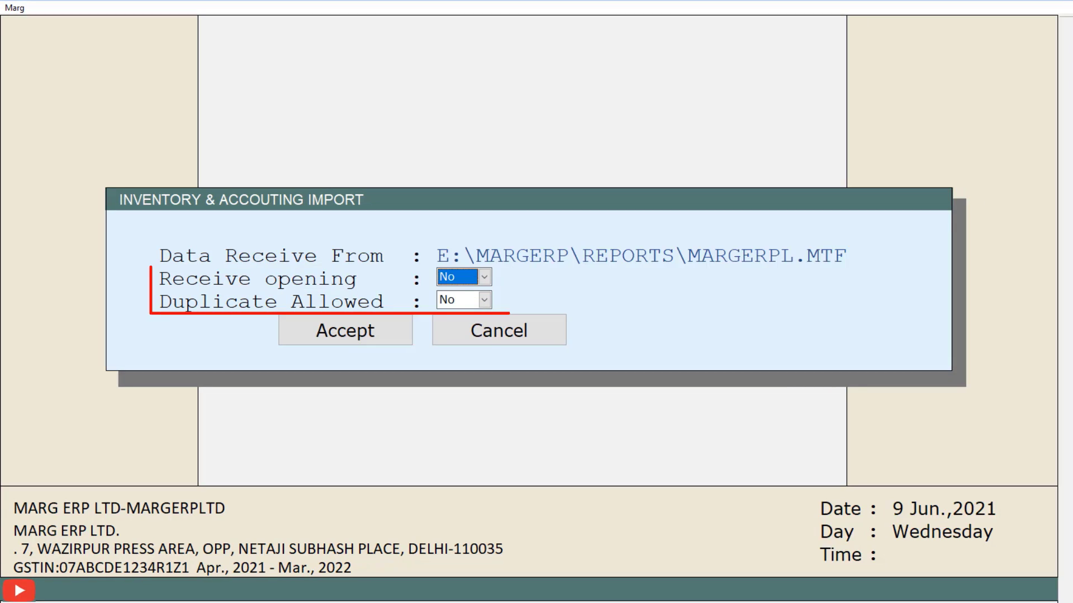
{"action": "key", "text": "Return"}
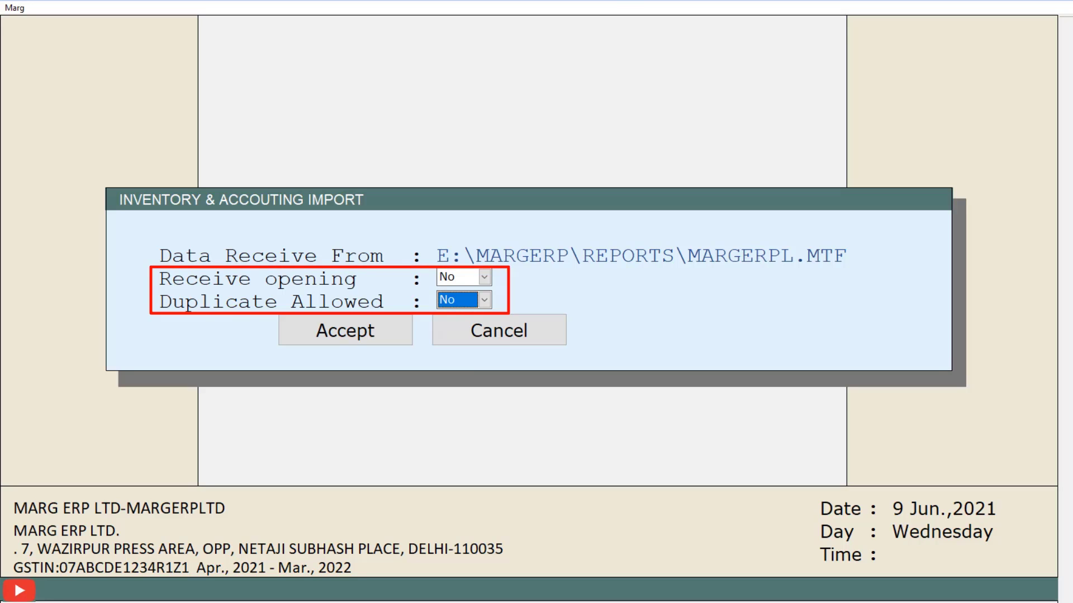
{"action": "key", "text": "Return"}
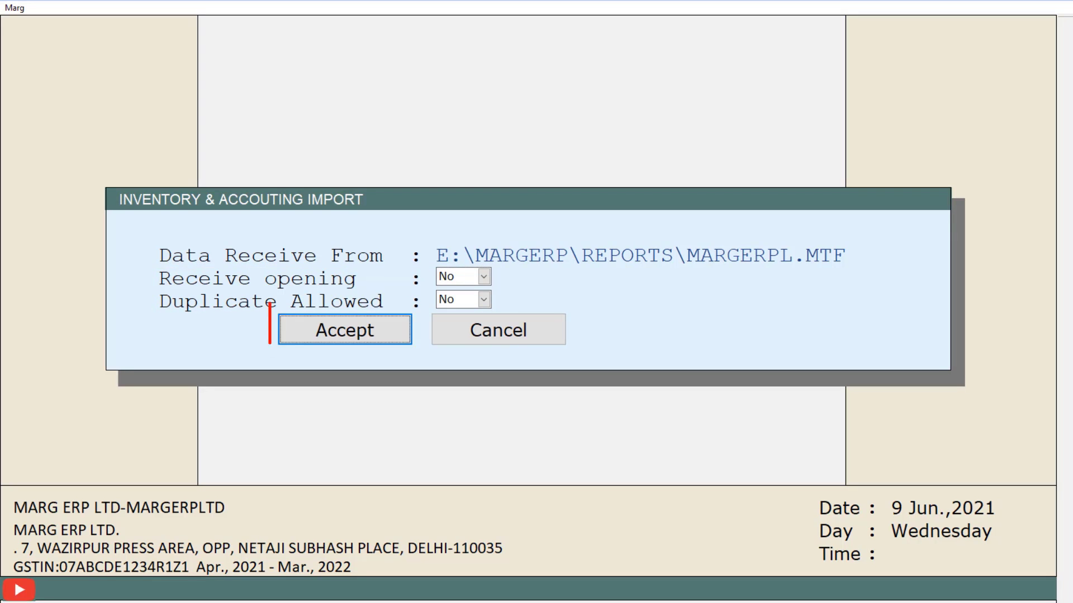
{"action": "key", "text": "Return"}
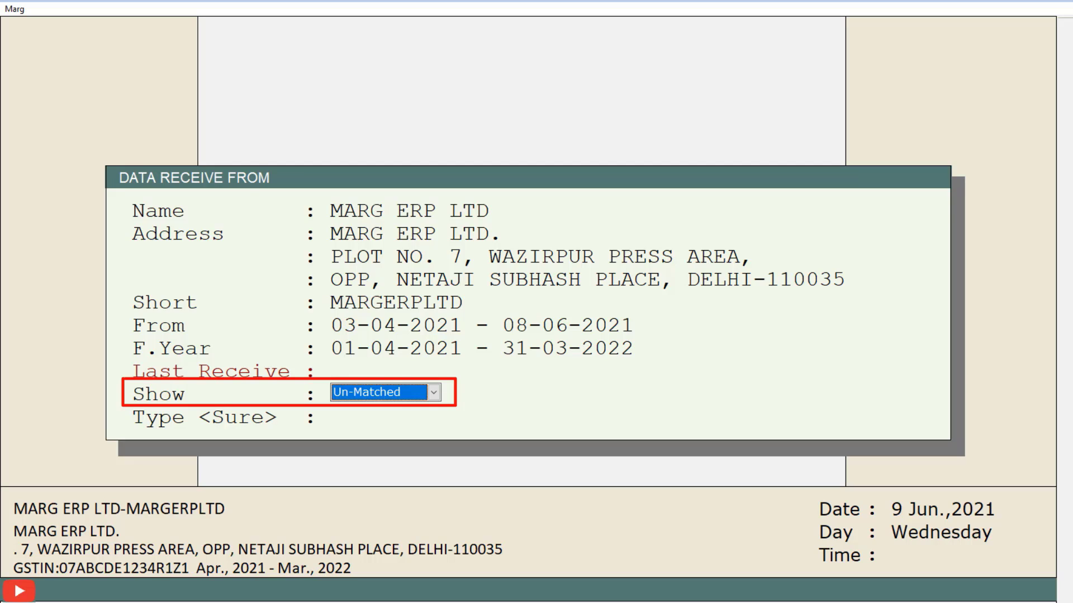
- Set the Show option to All and confirm receiving the data with the word SURE
{"action": "key", "text": "alt+Down"}
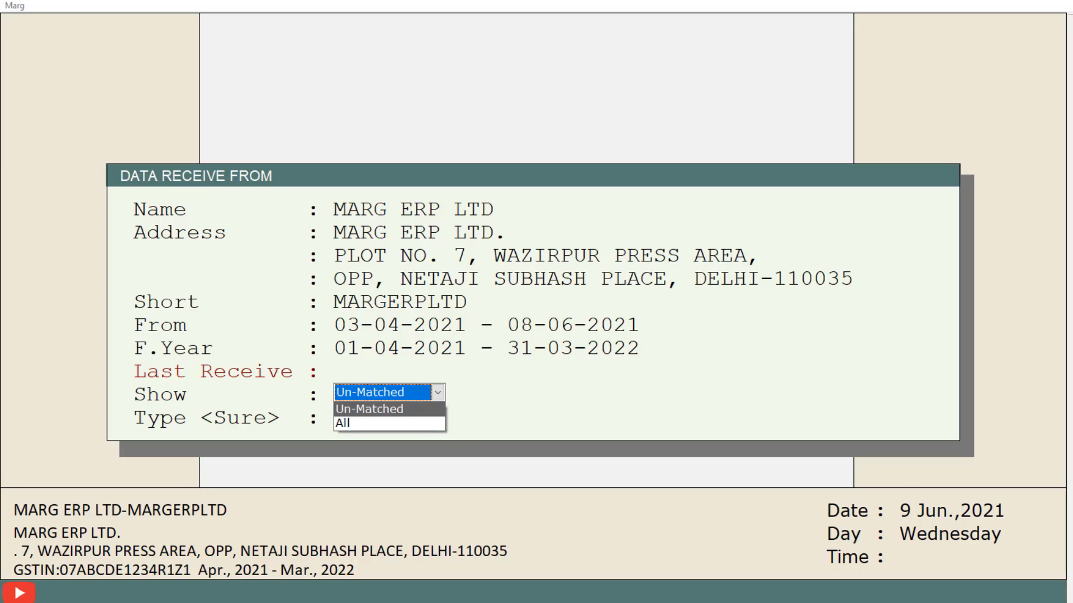
{"action": "key", "text": "Down"}
{"action": "key", "text": "Return"}
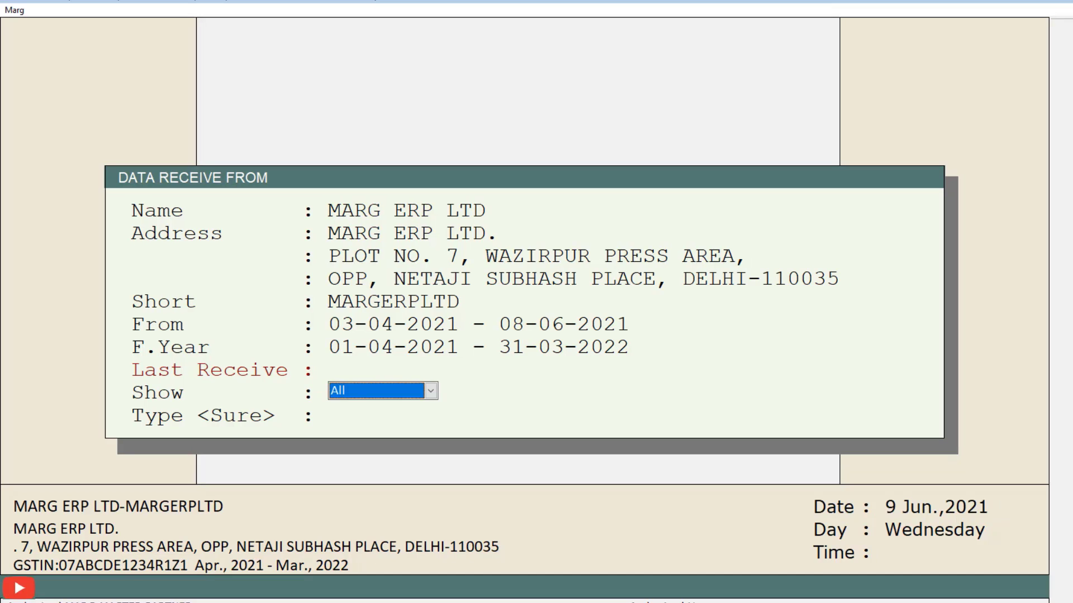
{"action": "key", "text": "Return"}
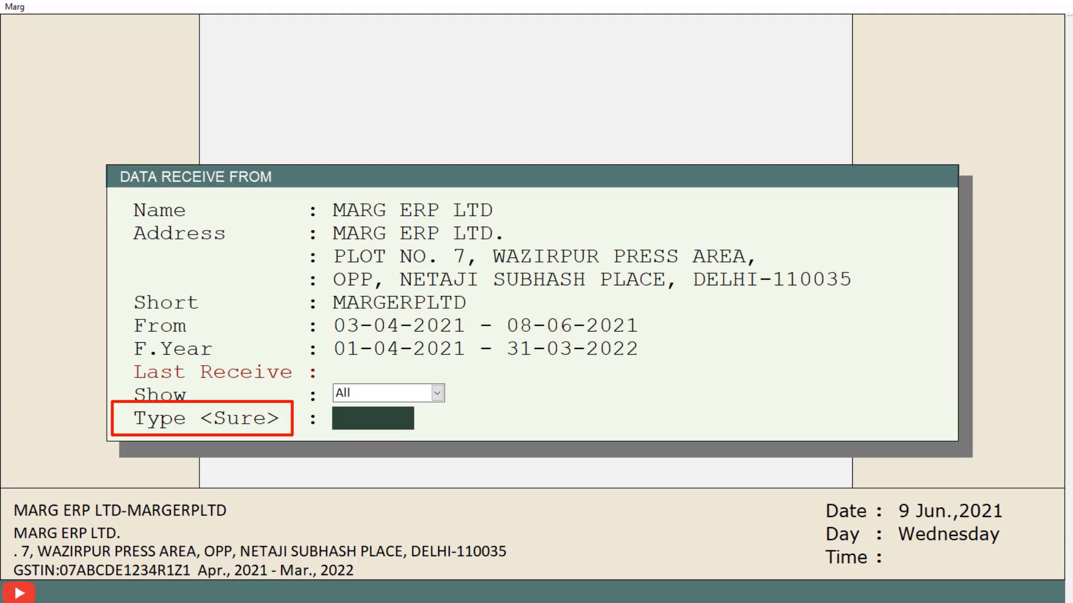
{"action": "type", "text": "SURE"}
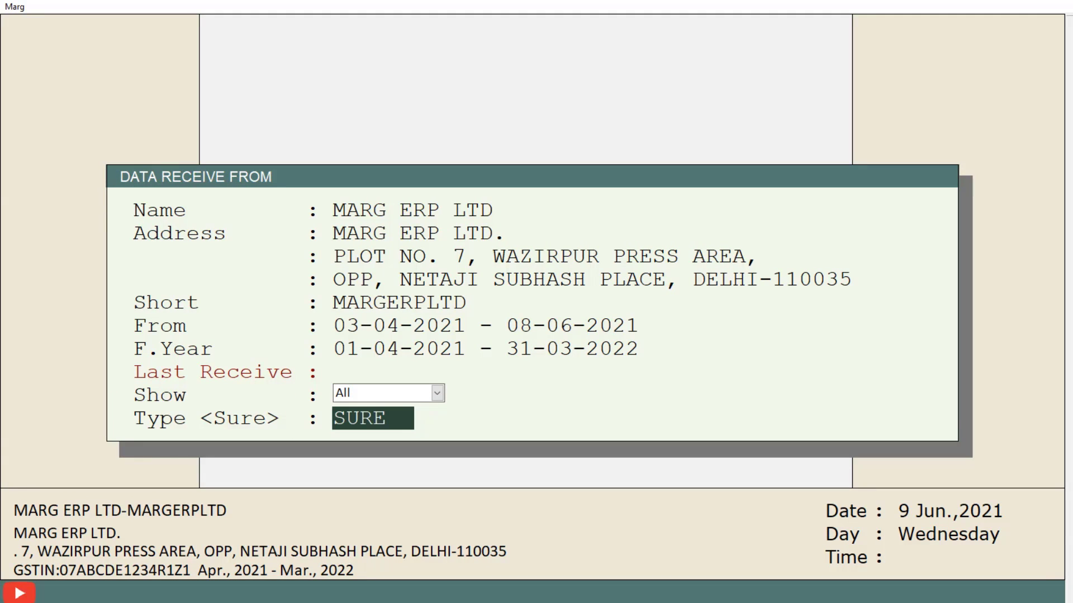
{"action": "key", "text": "Return"}
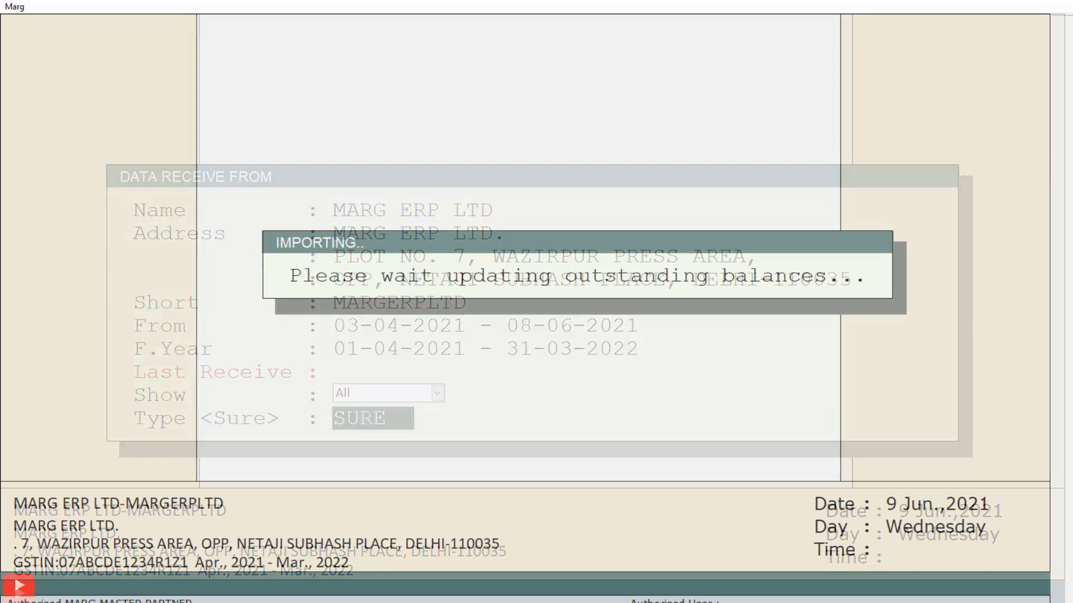
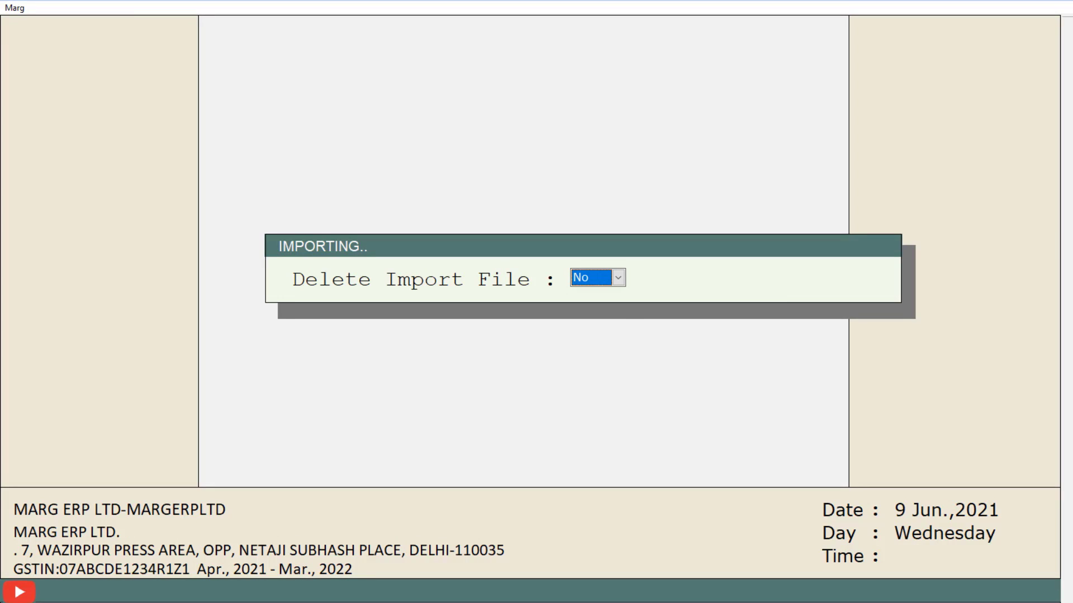
- Finish the import with Delete Import File set to No so that the file is kept
{"action": "key", "text": "y"}
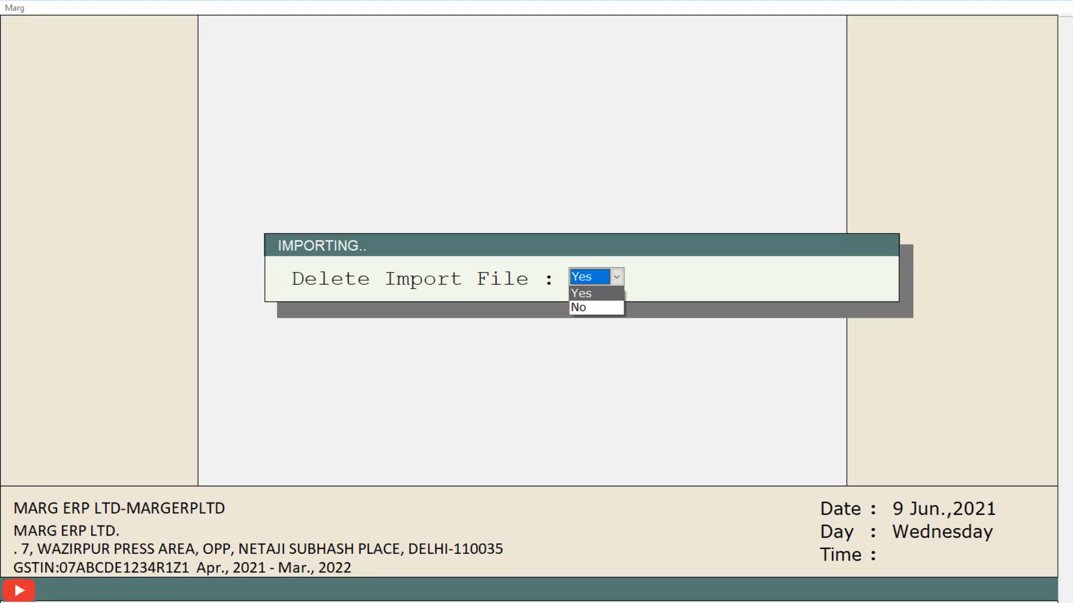
{"action": "key", "text": "n"}
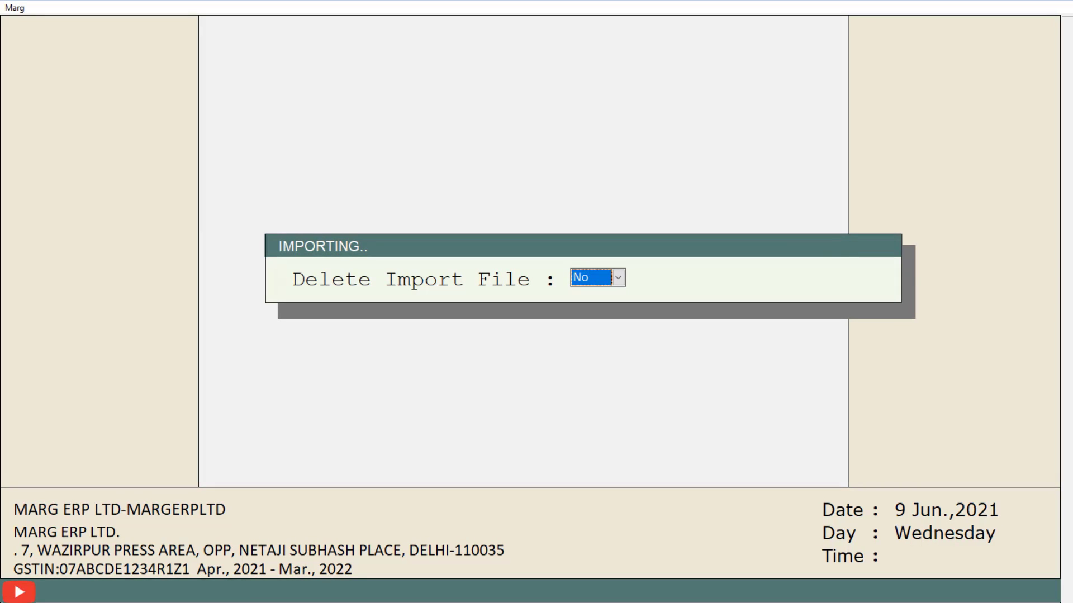
{"action": "key", "text": "Return"}
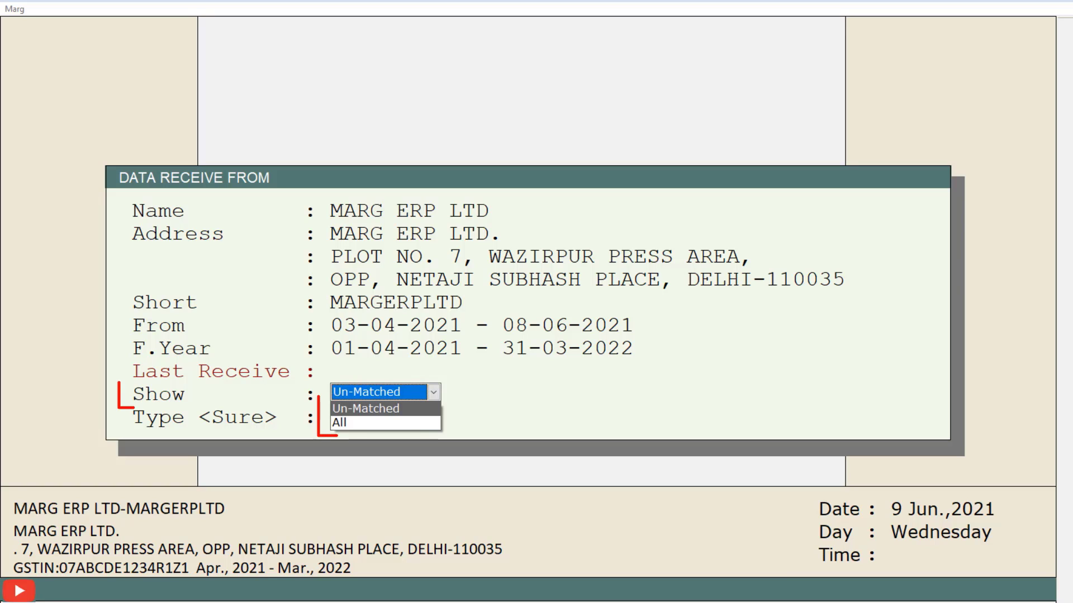
- Keep the Show option at Un-Matched and confirm receiving the data with the word SURE
{"action": "key", "text": "Escape"}
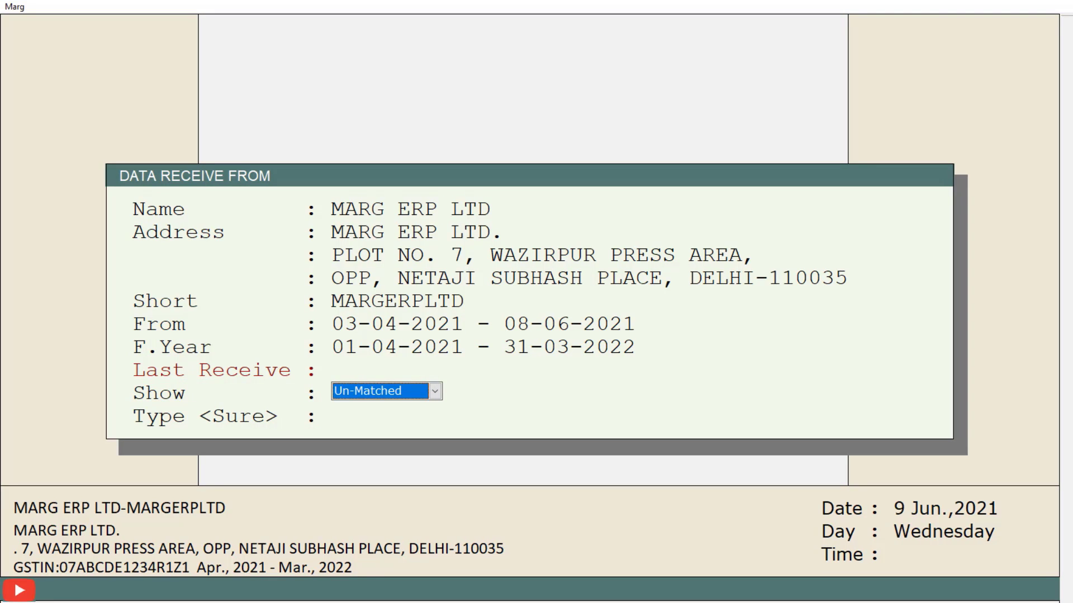
{"action": "key", "text": "Return"}
{"action": "type", "text": "SURE"}
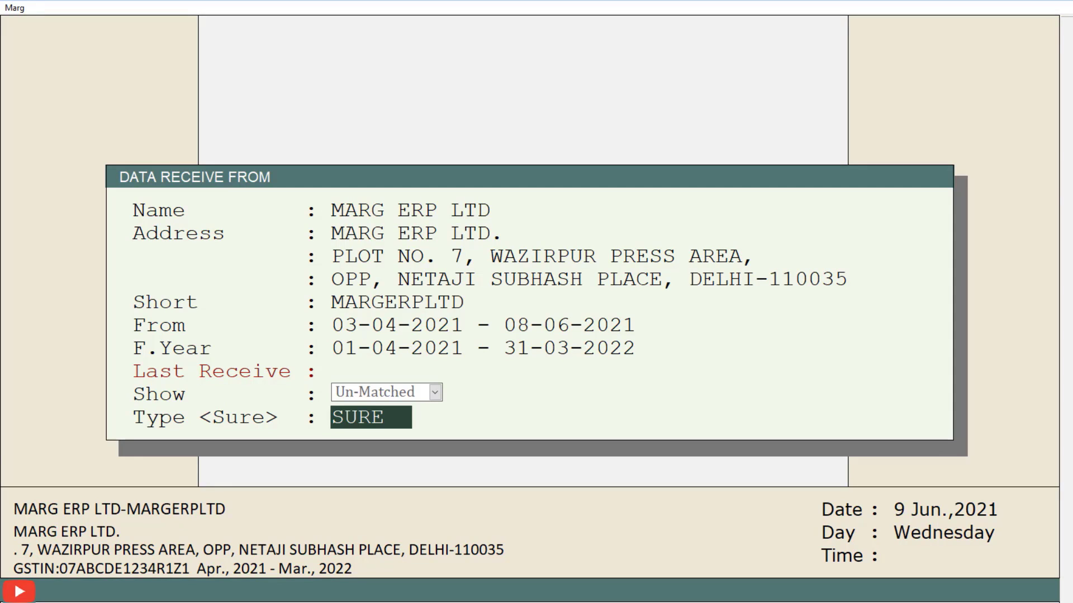
{"action": "key", "text": "Return"}
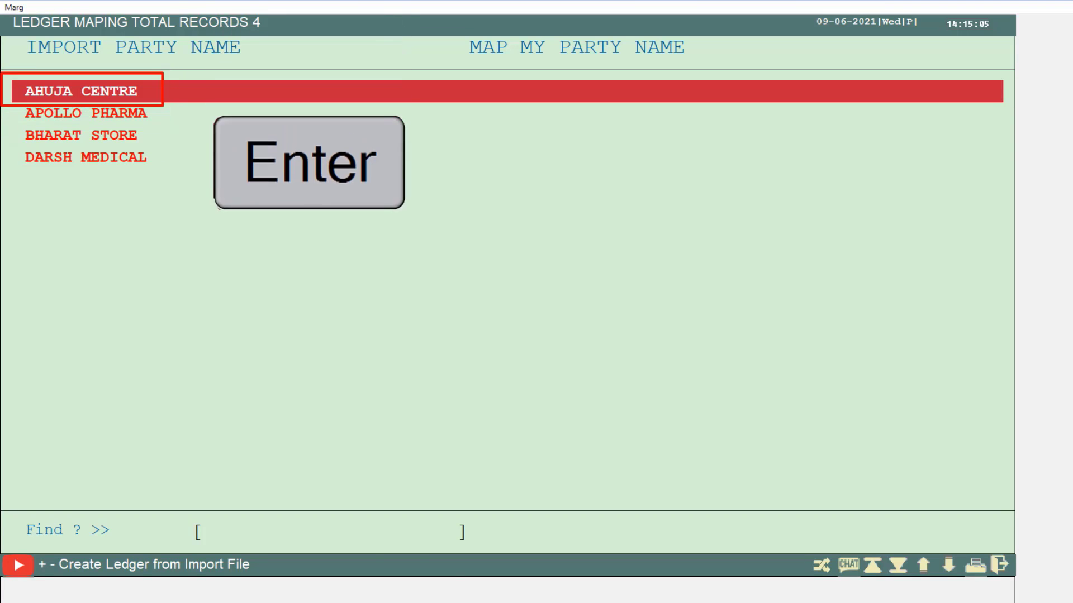
- Map the imported parties AHUJA CENTRE, APOLLO PHARMA, BHARAT STORE and DARSH MEDICAL to the same-named ledgers and save the mapping
{"action": "key", "text": "Return"}
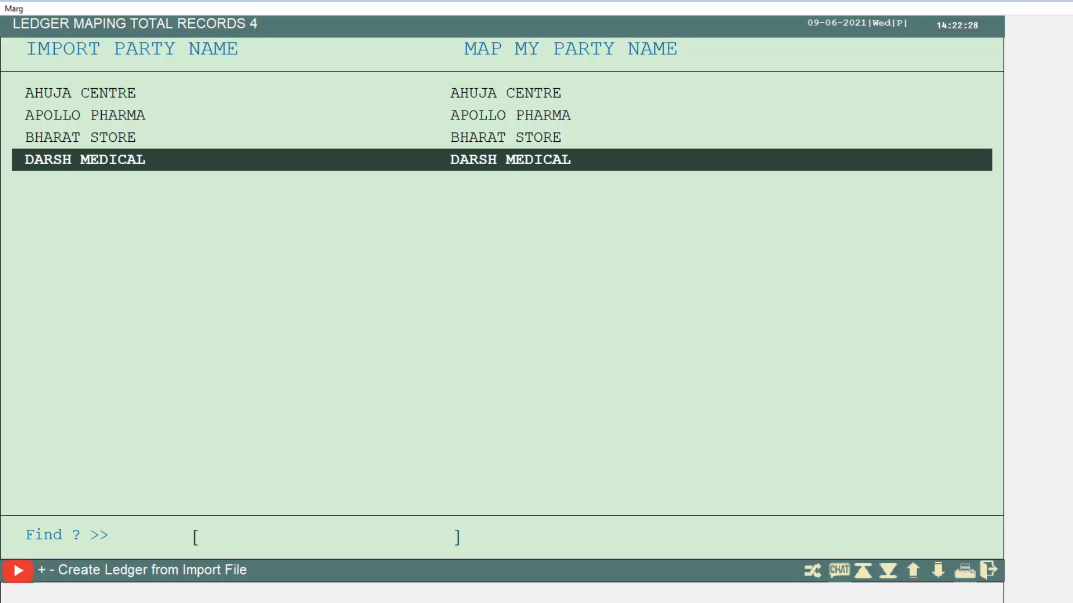
{"action": "key", "text": "Escape"}
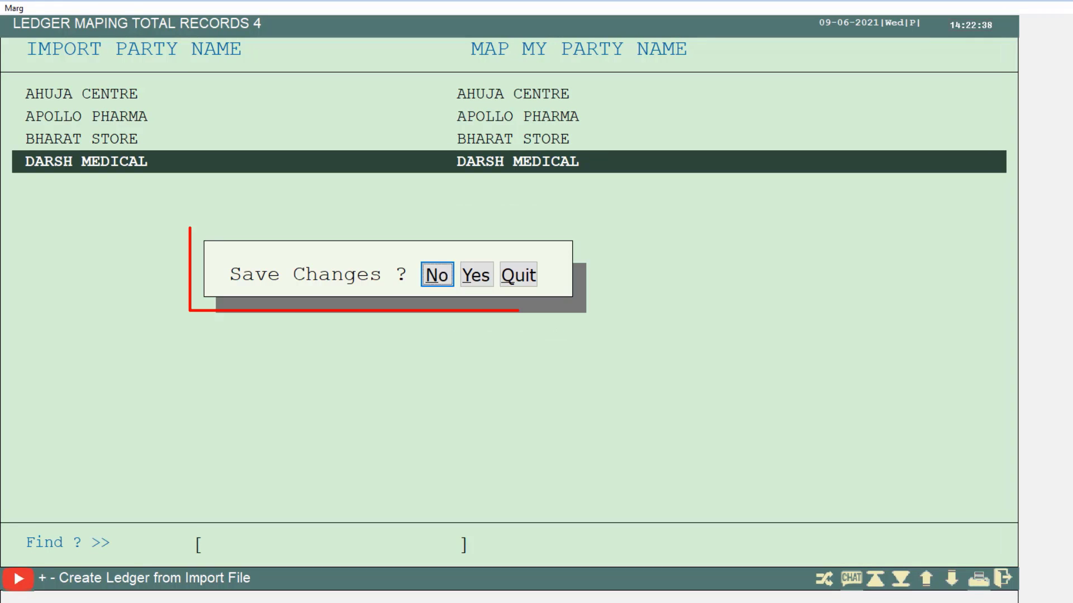
{"action": "key", "text": "Right"}
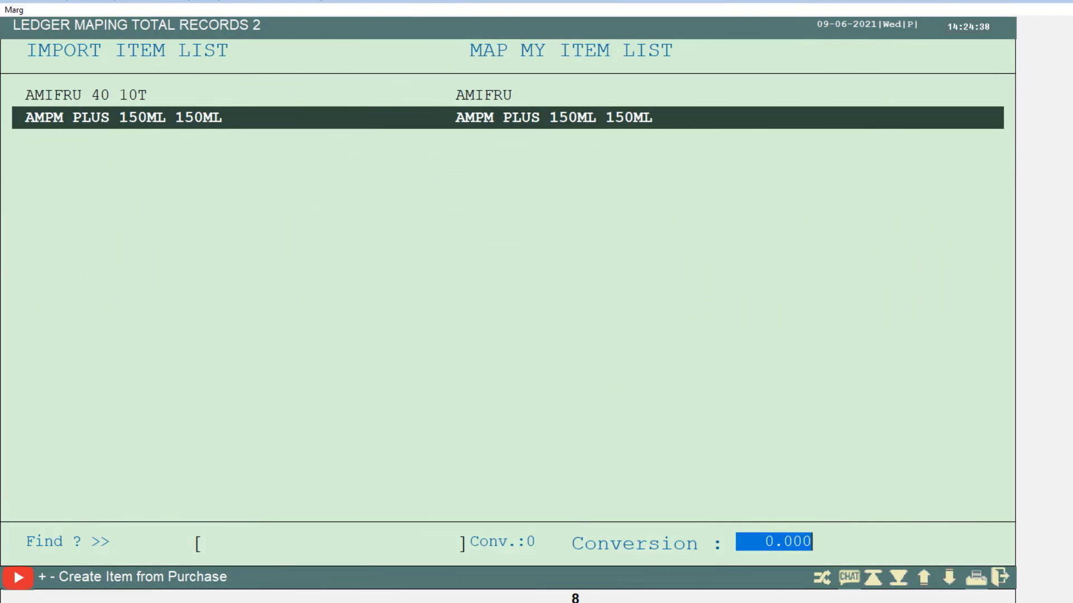
- Save the import item mapping and complete the import with Delete Import File left at No
{"action": "key", "text": "Escape"}
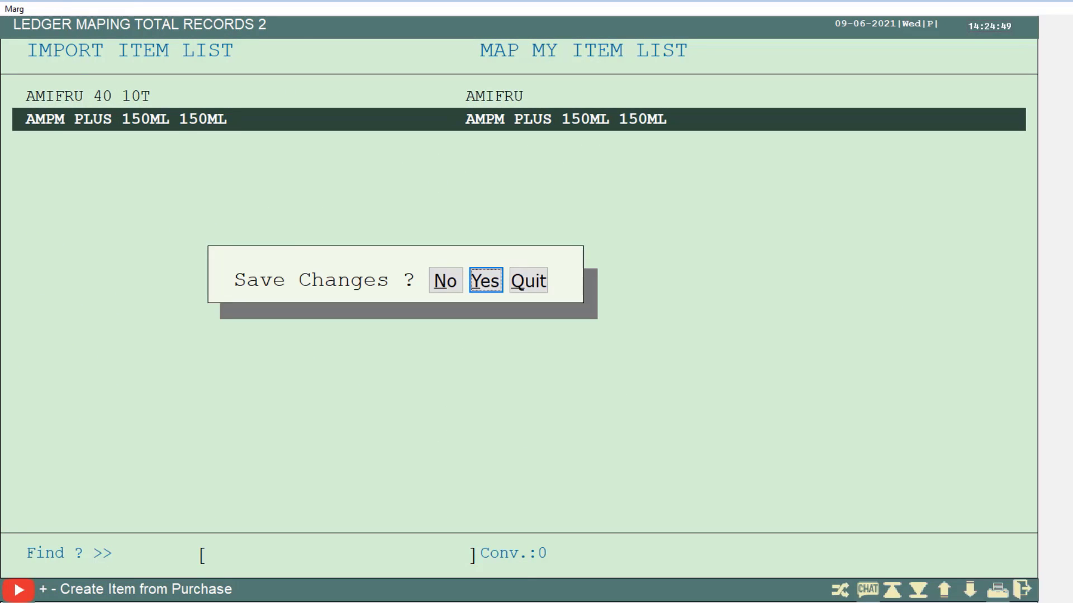
{"action": "key", "text": "Return"}
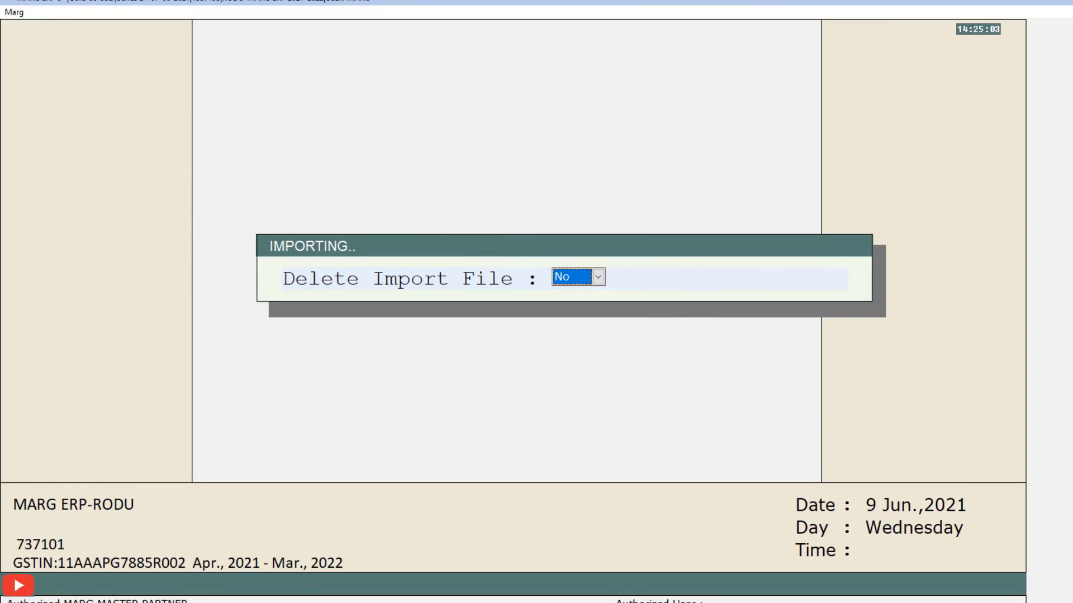
{"action": "key", "text": "Return"}
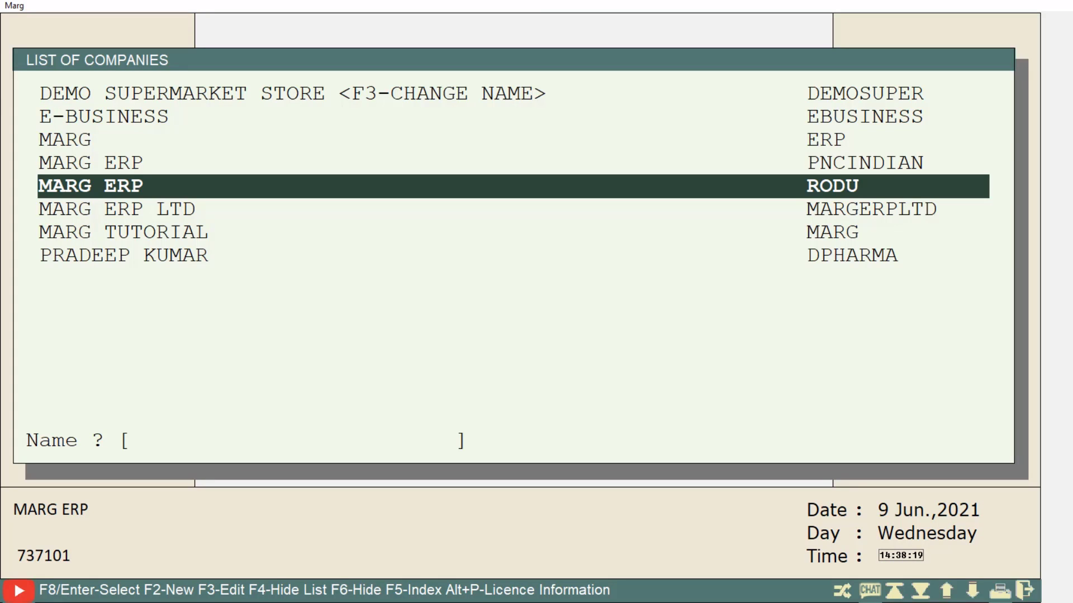
- Open the maintenance options of the MARG ERP company with code RODU from the list of companies
{"action": "key", "text": "Return"}
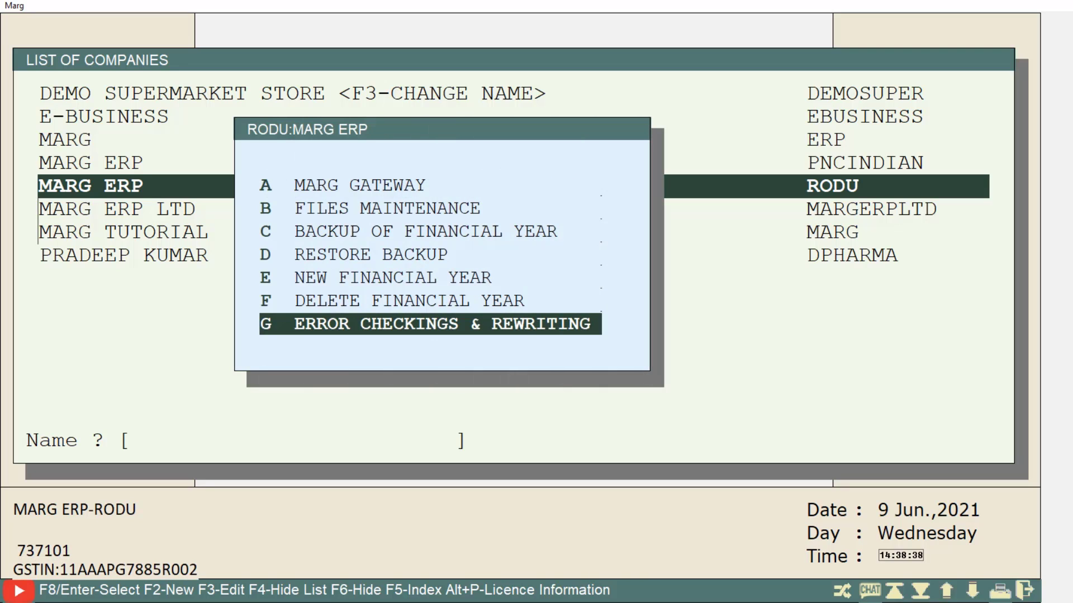